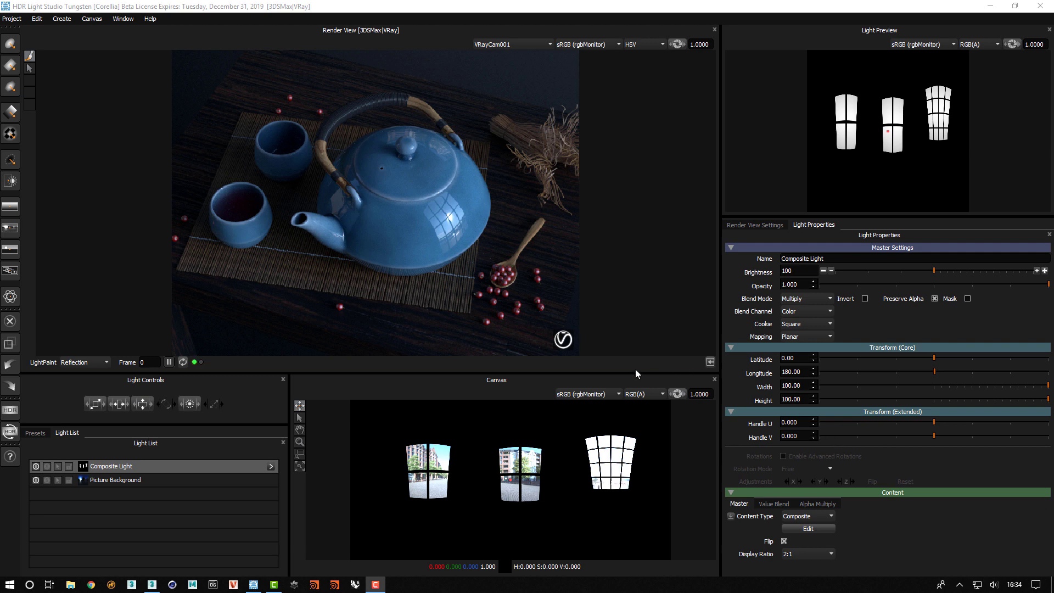
Drag the splitter upward so the Canvas area below the Render View is larger
mouse_move(636, 373)
left_mouse_down()
mouse_move(653, 334)
mouse_move(672, 356)
left_mouse_up()
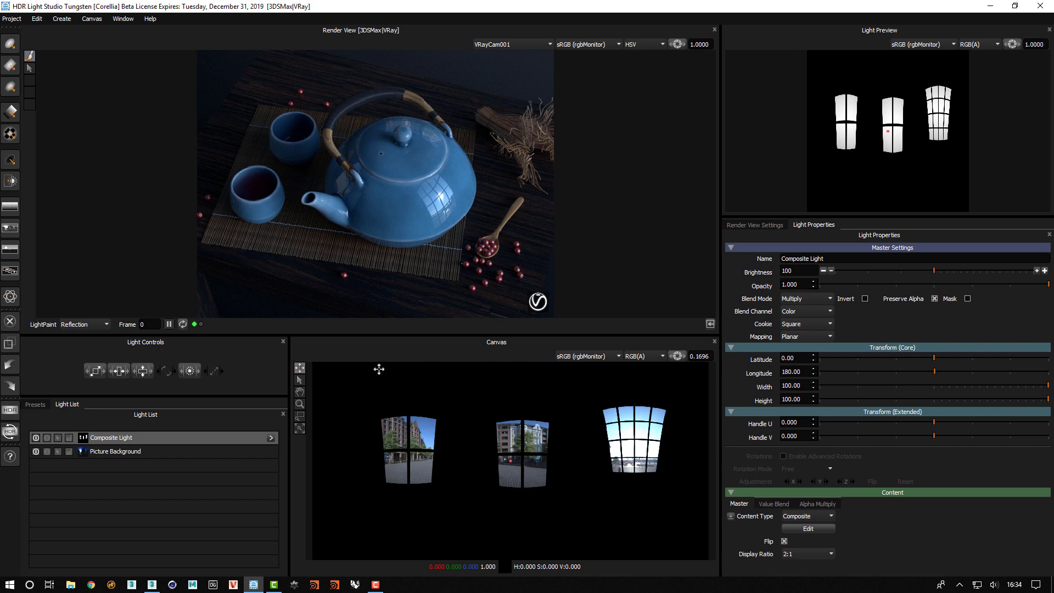
Hide the Composite Light to check the Picture Background, then switch the Composite Light back on
left_click(36, 437)
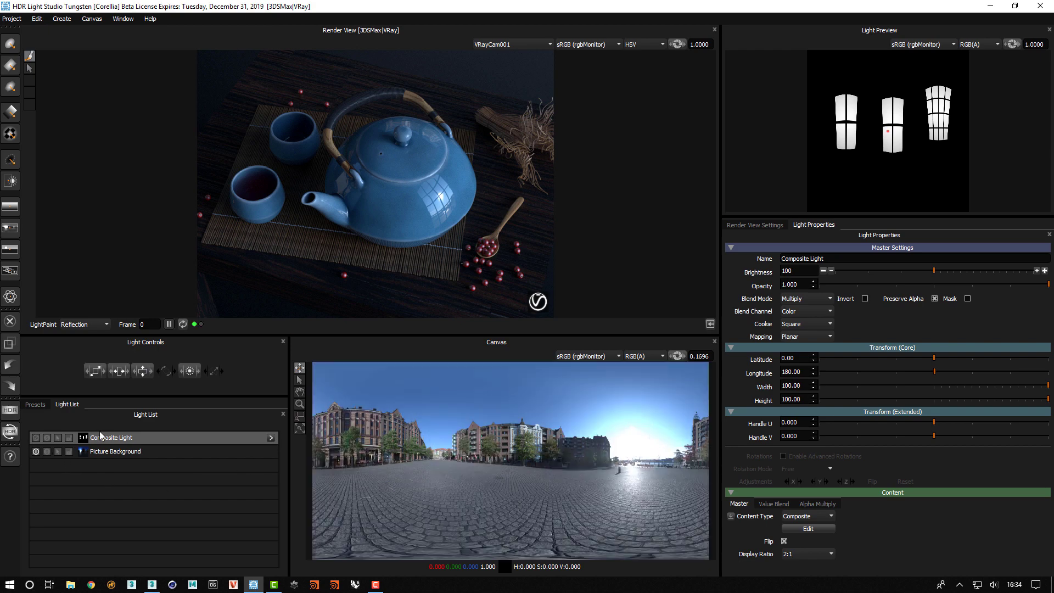
left_click_drag(127, 396, 128, 388)
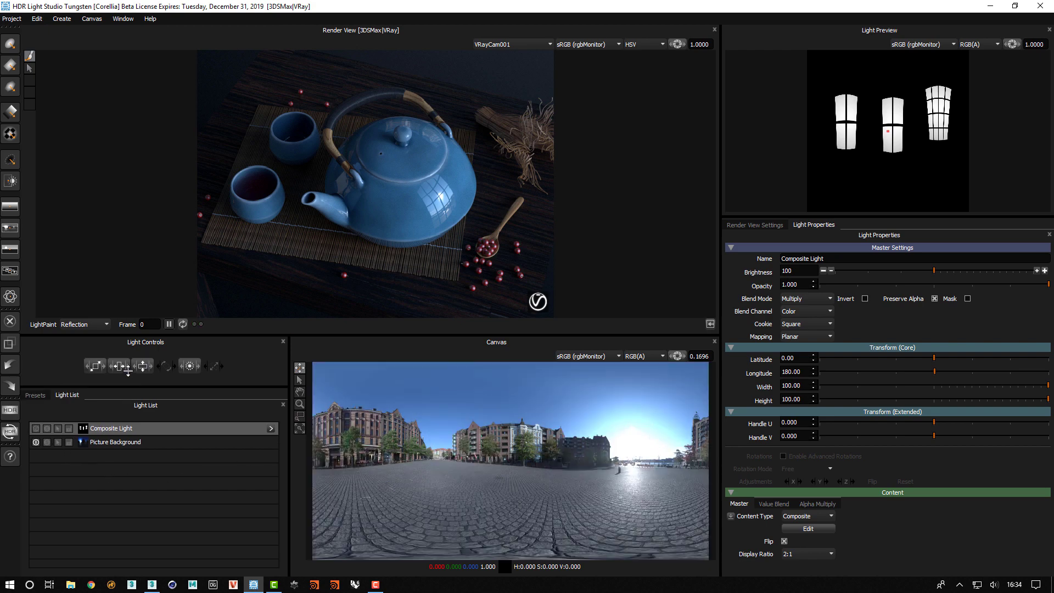
left_click(147, 442)
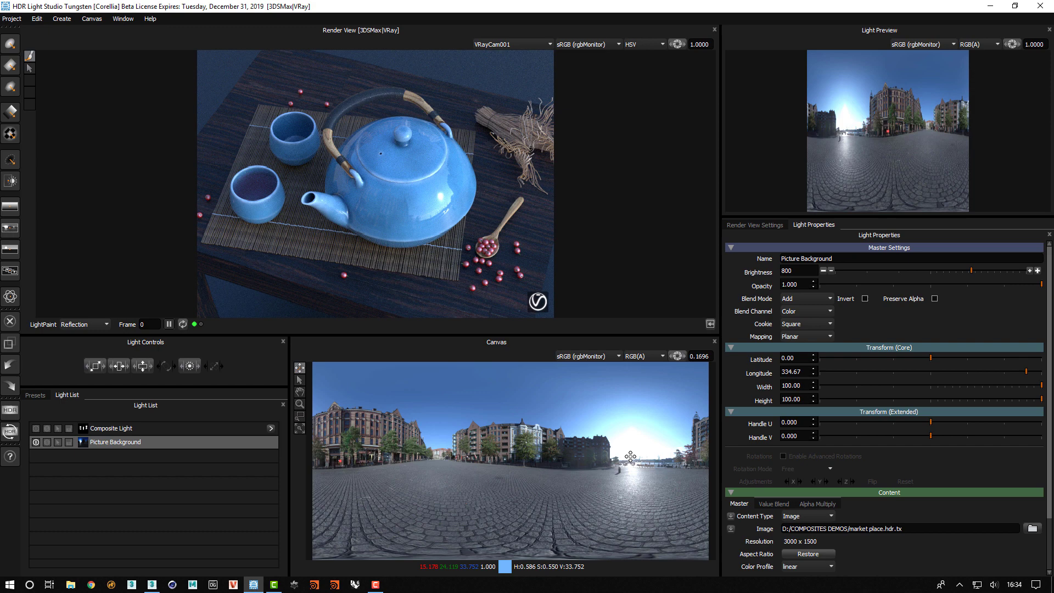
left_click(124, 428)
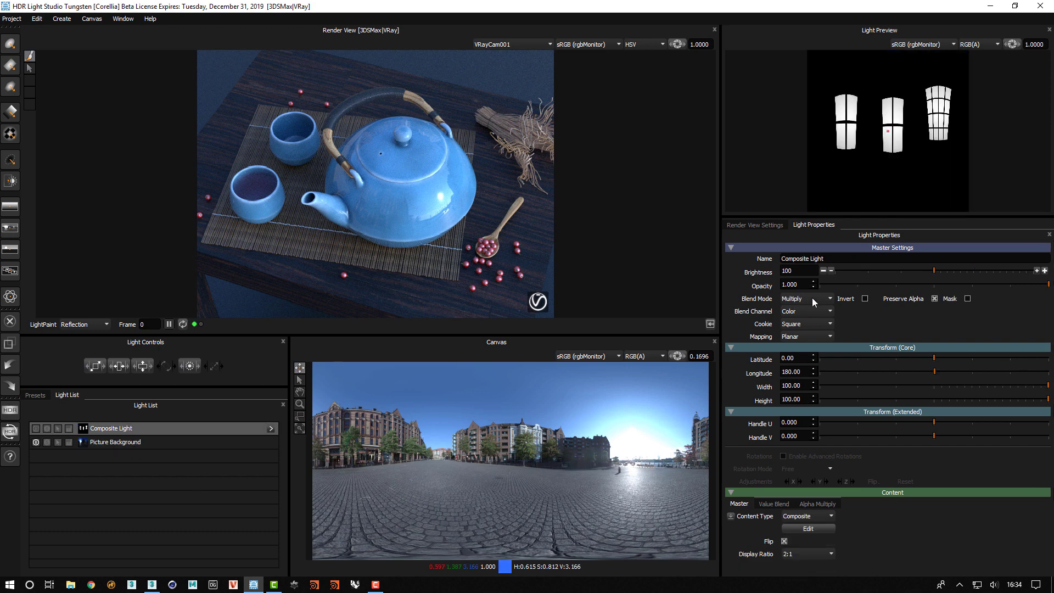
left_click(35, 426)
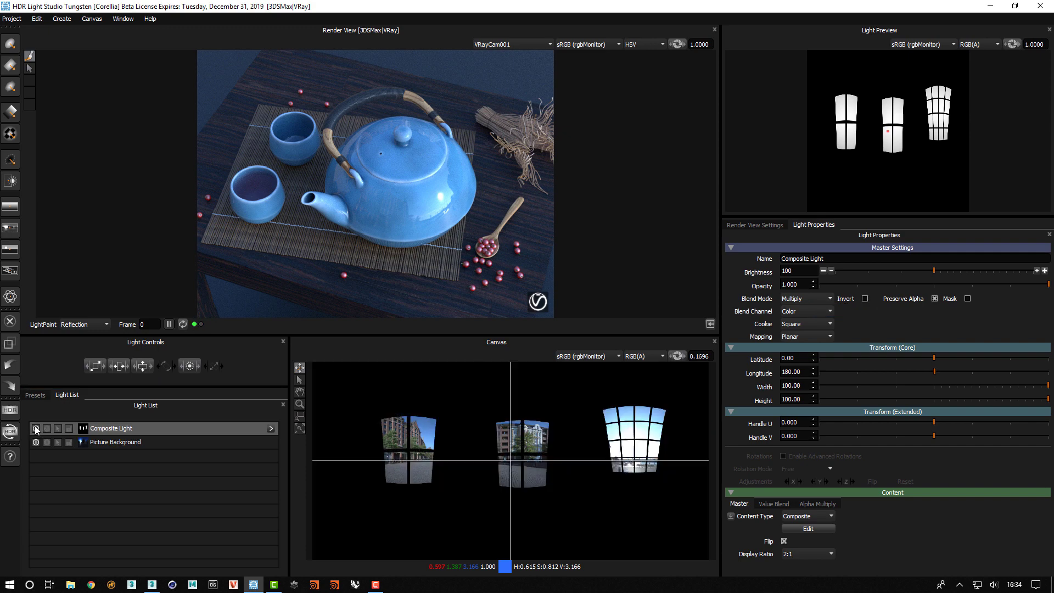
Inside the Composite Light, select the middle window light and nudge it slightly lower
left_click(271, 429)
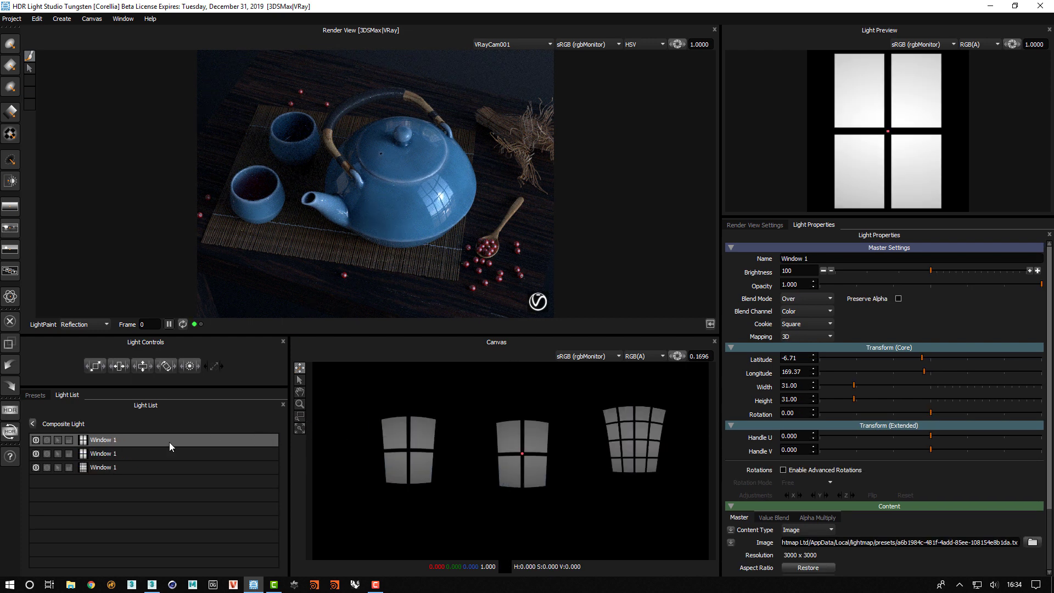
left_click(107, 453)
left_click(106, 467)
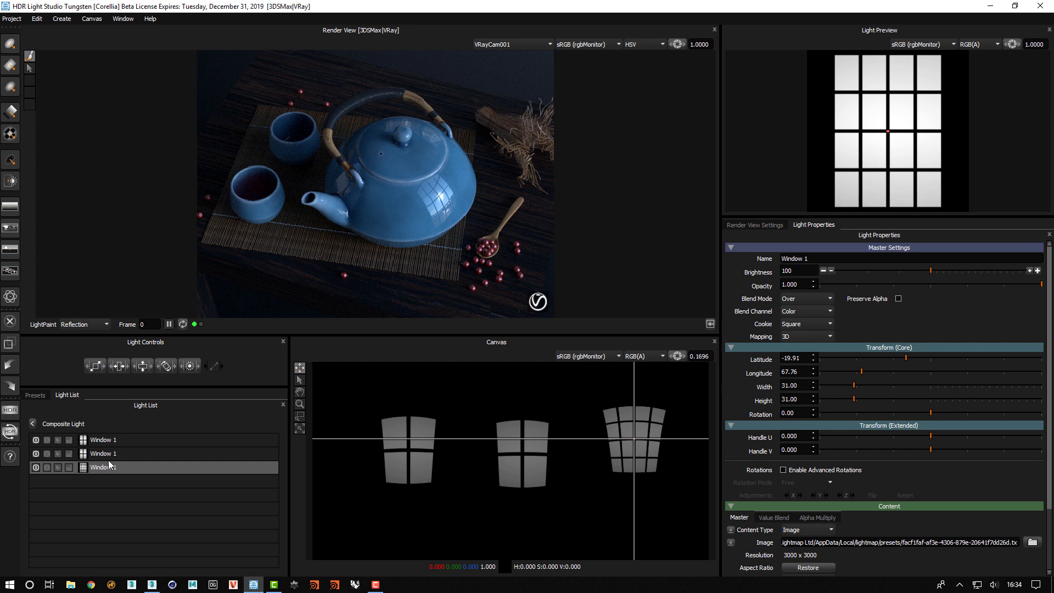
left_click(105, 440)
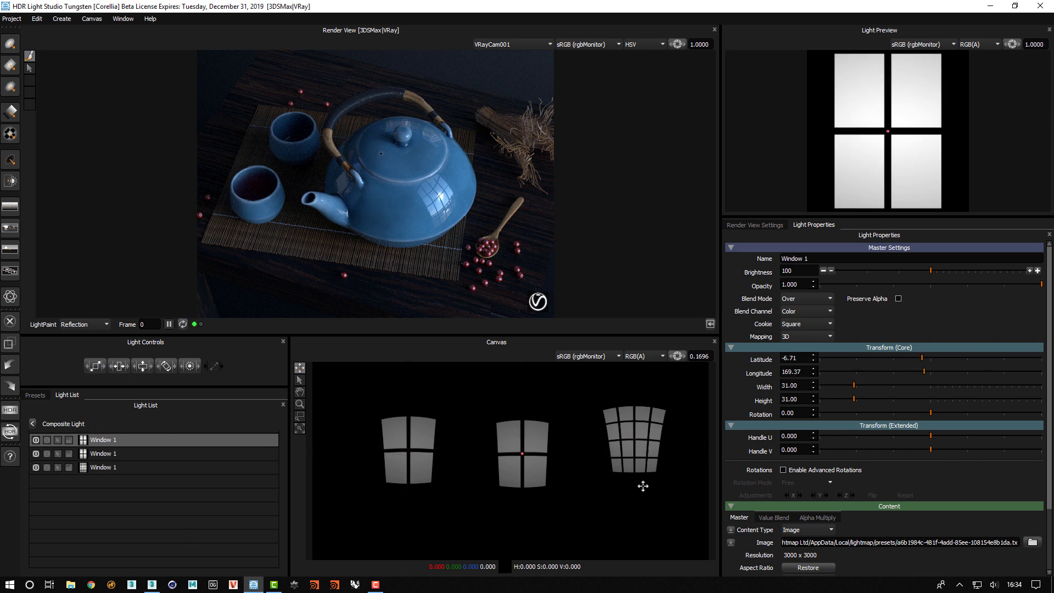
left_click_drag(524, 445, 528, 450)
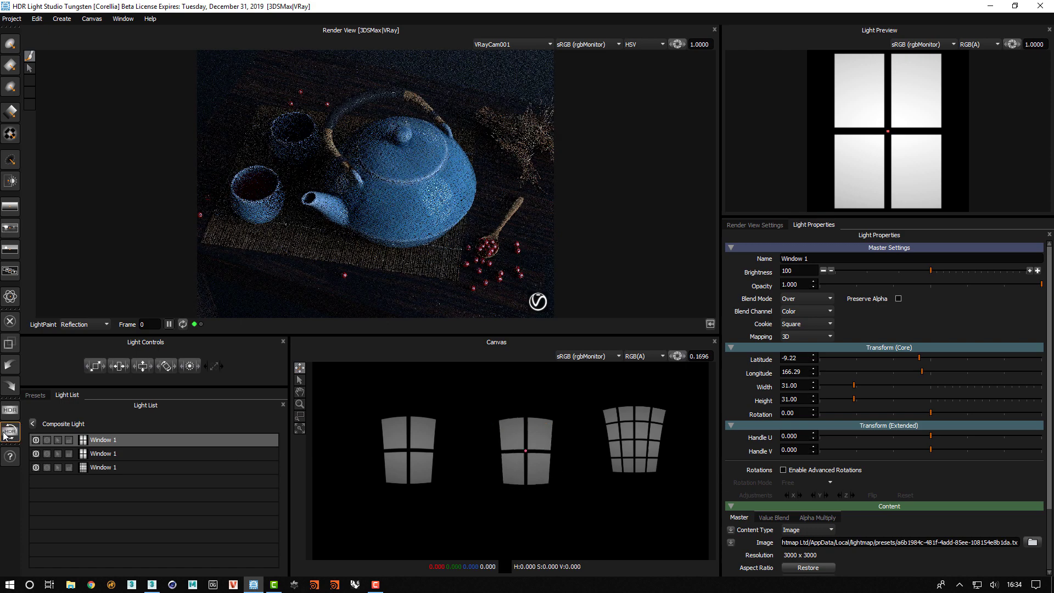
Hide the window lights briefly, then show all three again
left_click(35, 440)
left_click(36, 453)
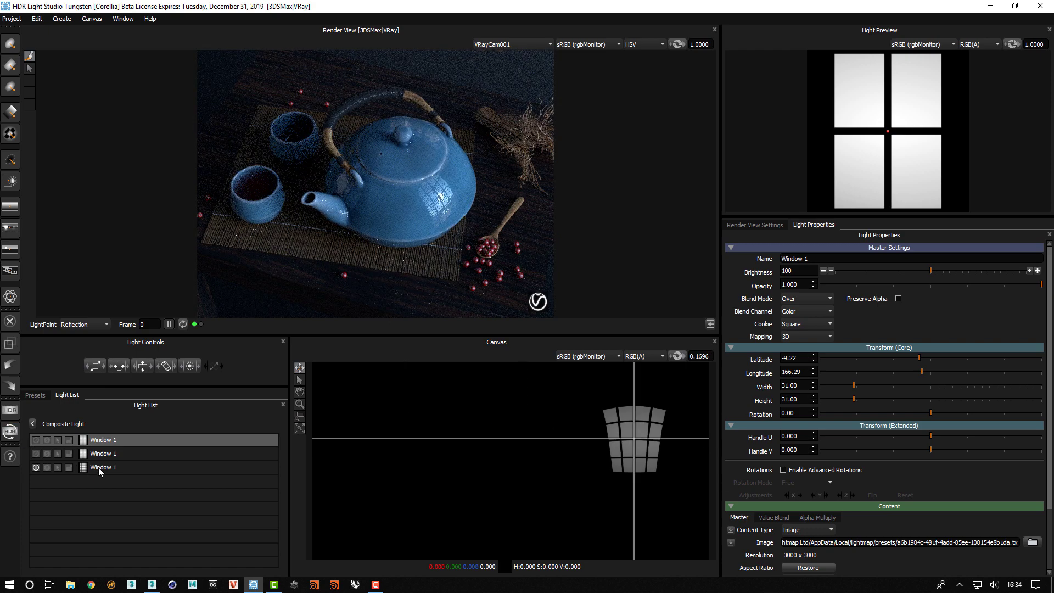
left_click(97, 467)
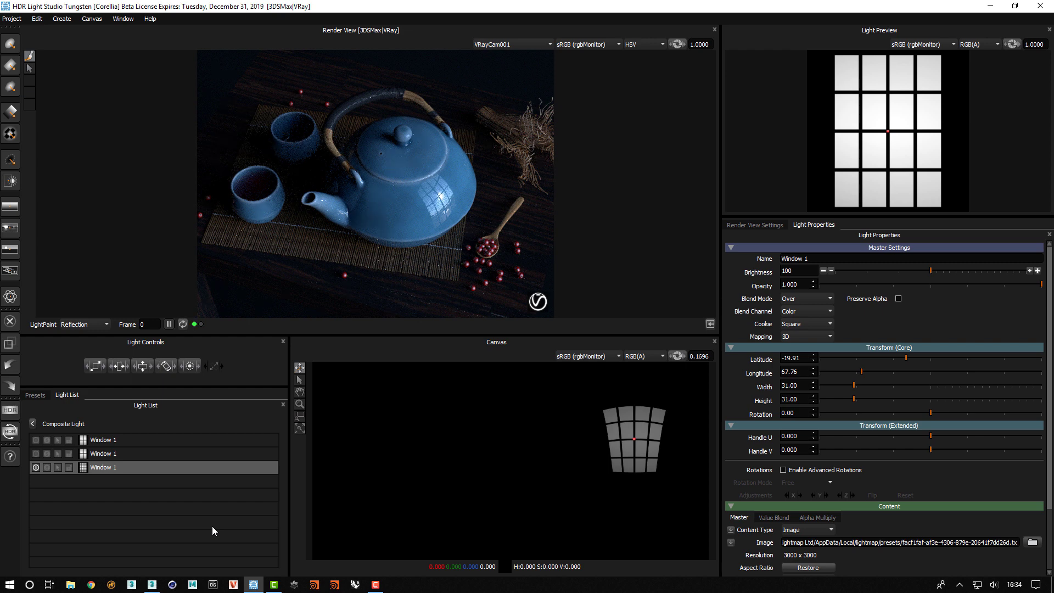
left_click(35, 452)
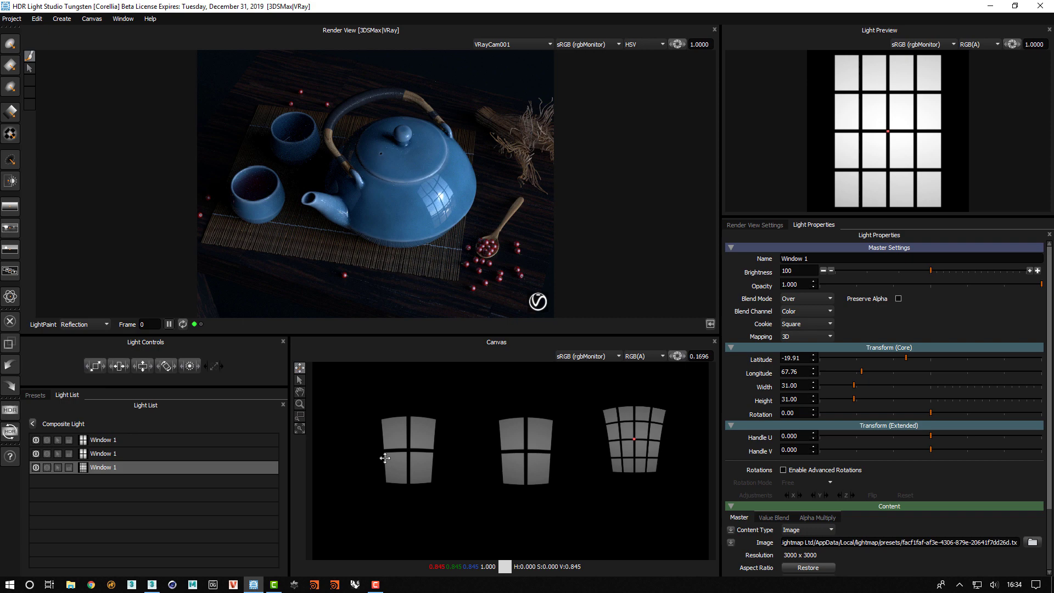
left_click(32, 423)
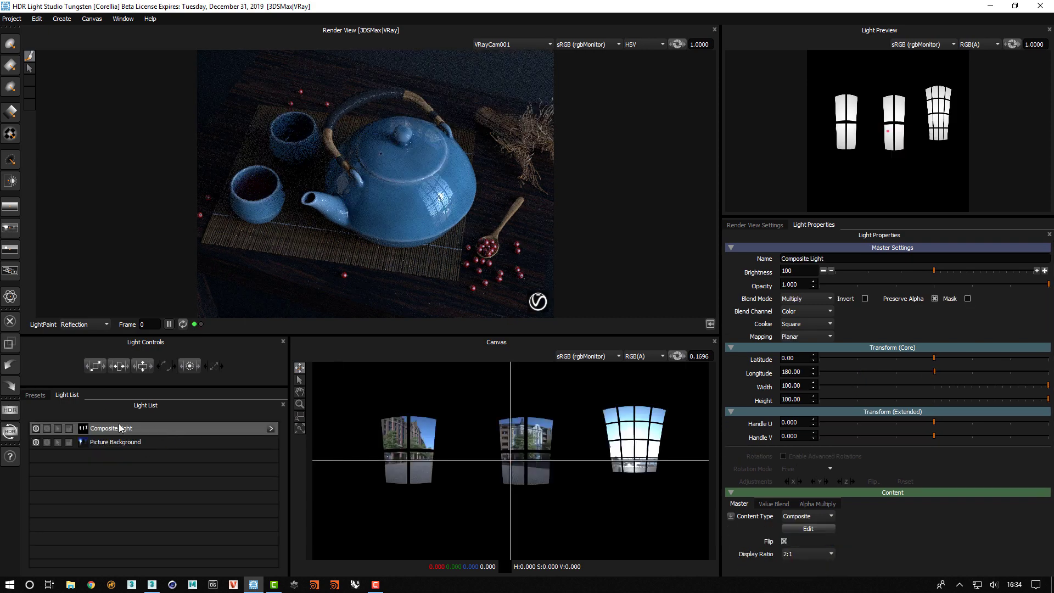
left_click(150, 442)
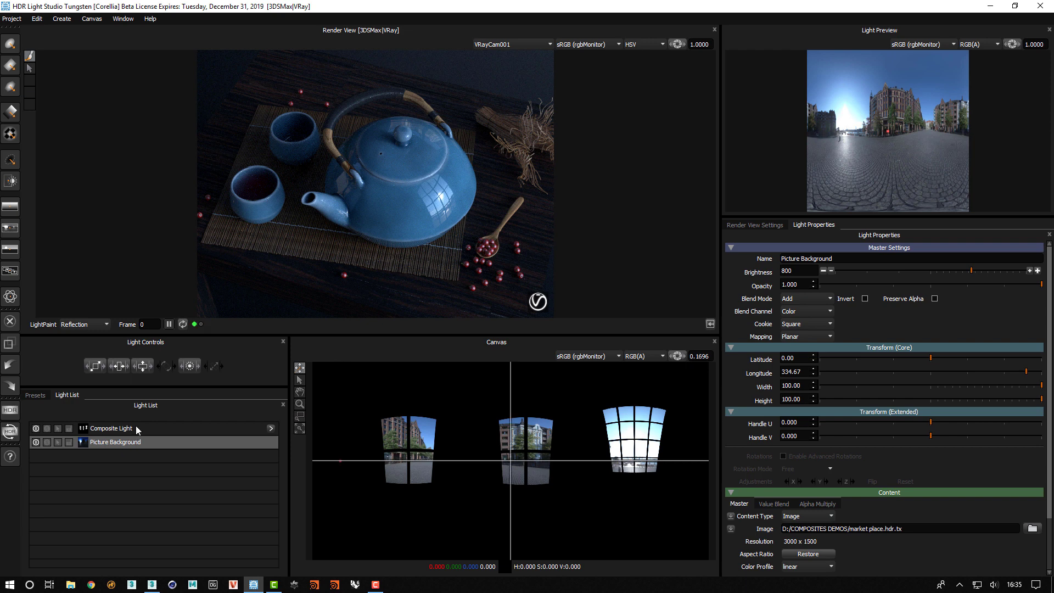
left_click(129, 429)
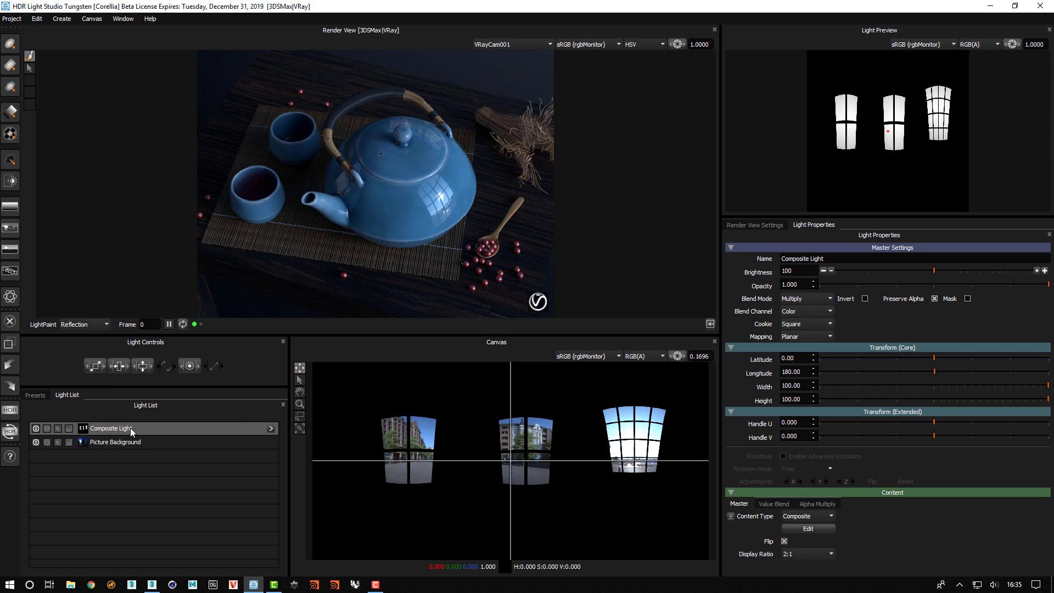
Raise the Composite Light's brightness to 400 and set its longitude to about 177
left_click(1044, 271)
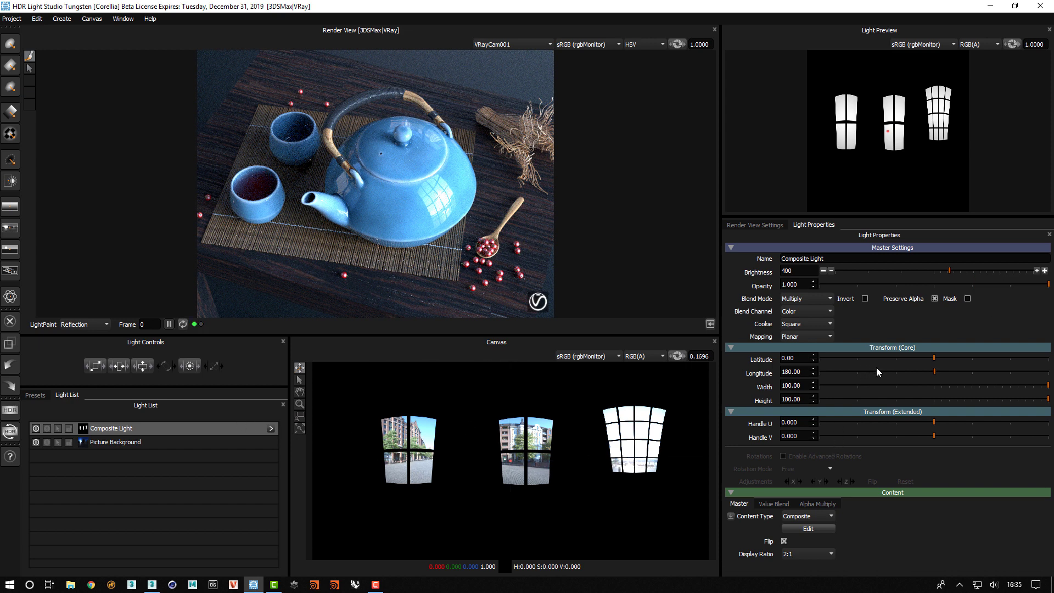
left_click(924, 372)
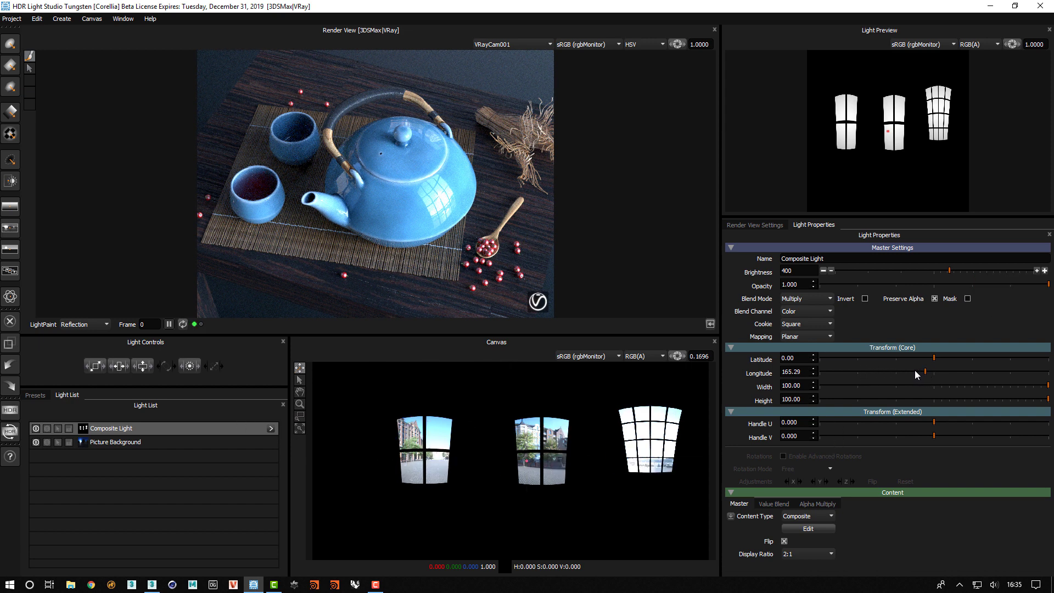
left_click(909, 370)
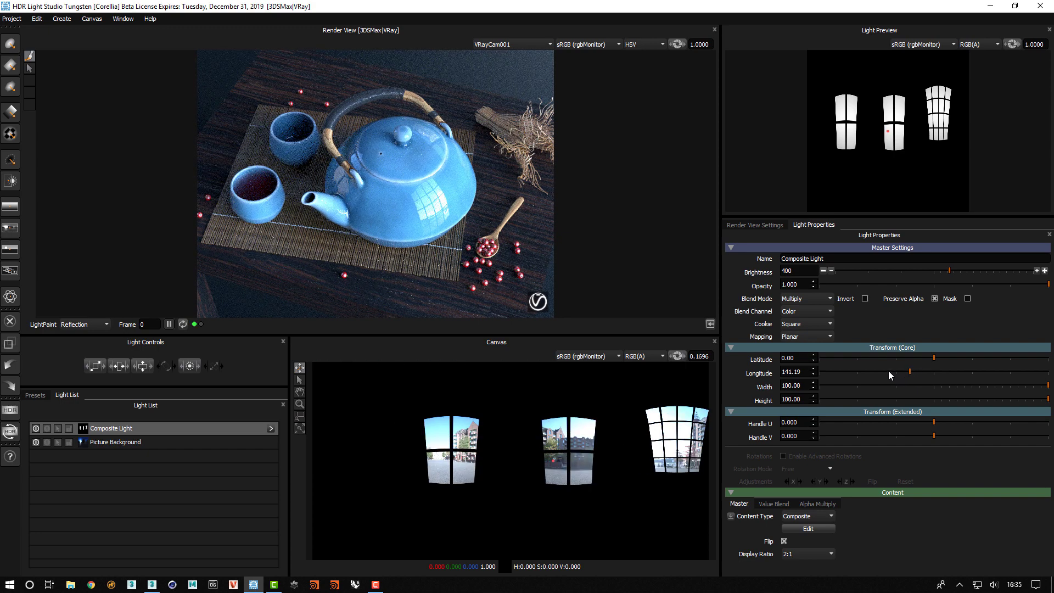
left_click(885, 369)
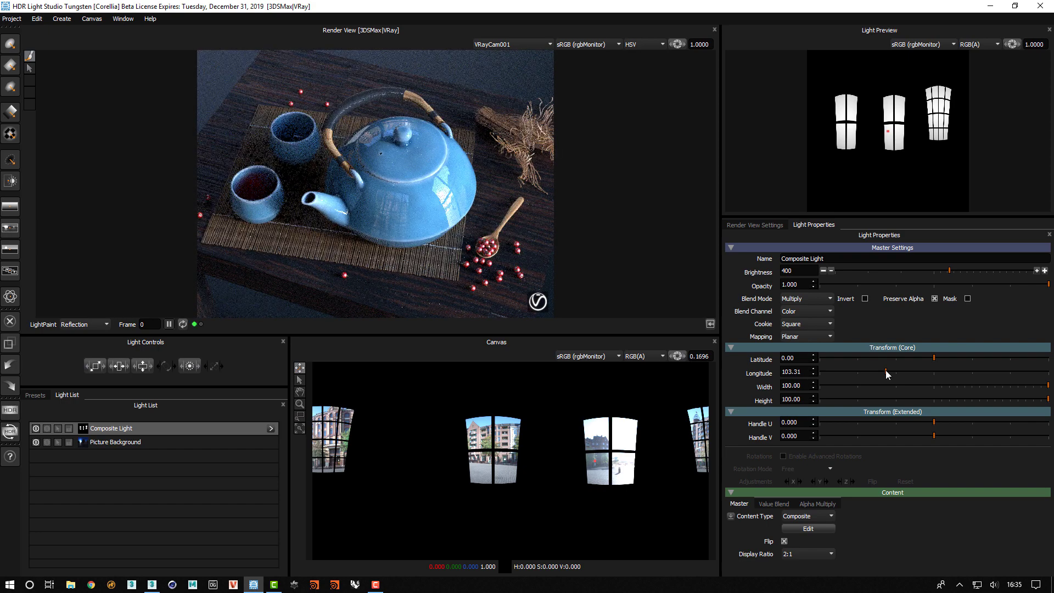
left_click(933, 371)
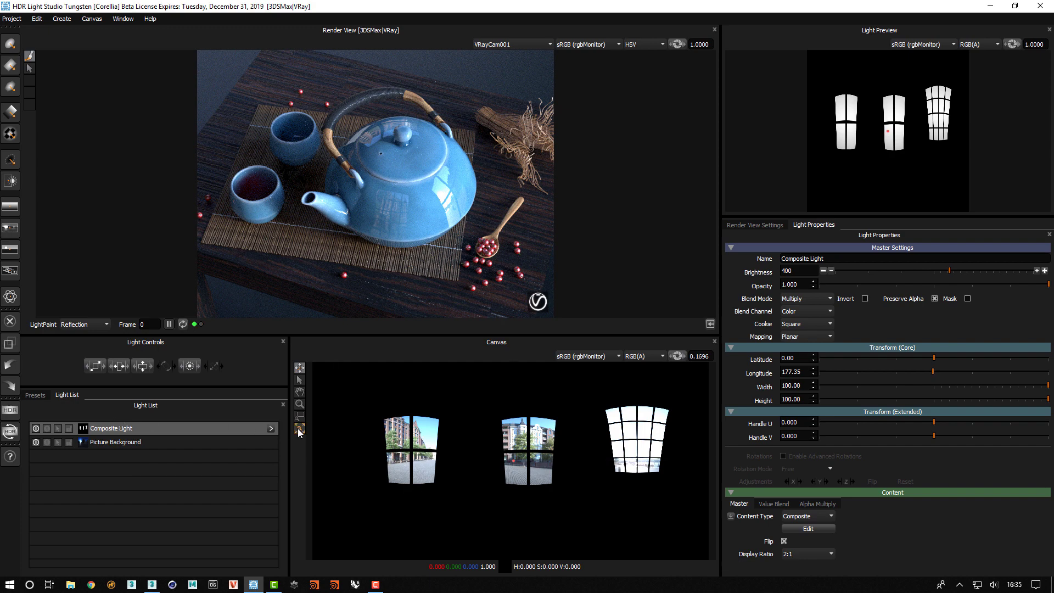
Inside the composite, nudge the middle window light and lower its brightness to 25
left_click(271, 427)
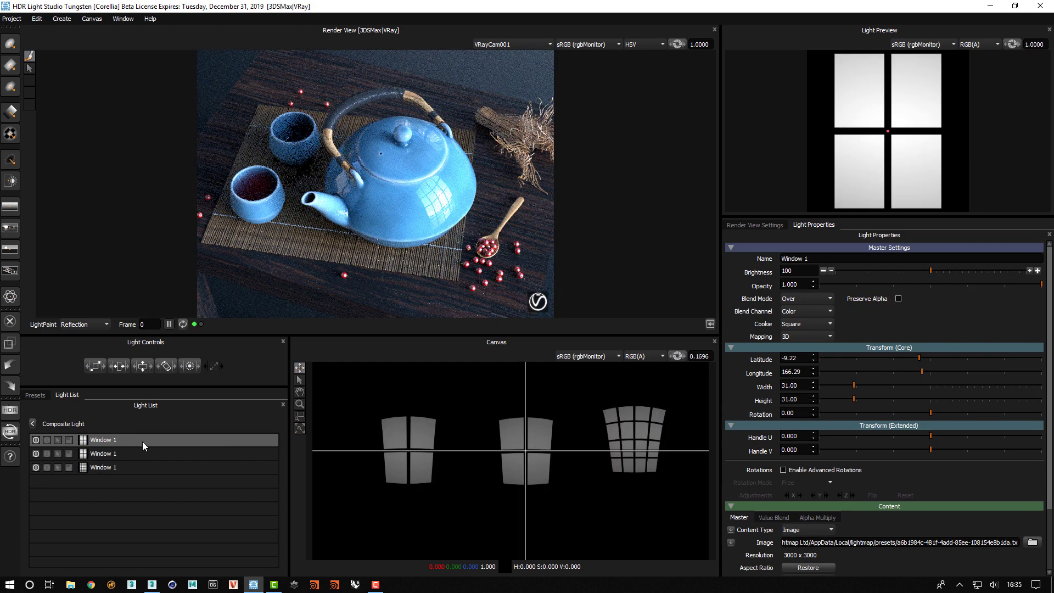
mouse_move(535, 448)
left_mouse_down()
mouse_move(521, 450)
mouse_move(536, 451)
left_mouse_up()
left_click(823, 270)
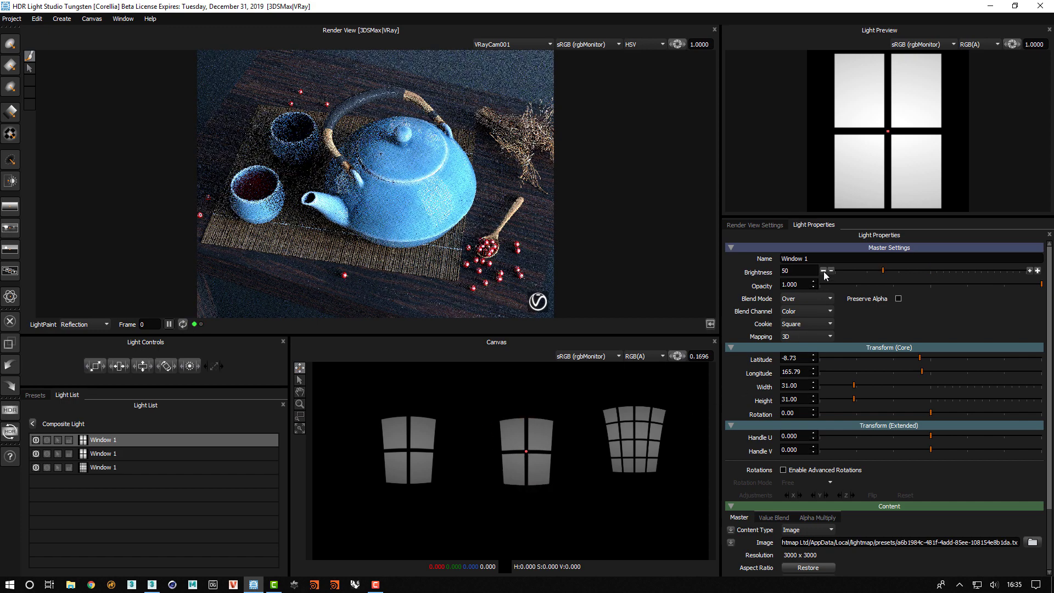
left_click(823, 271)
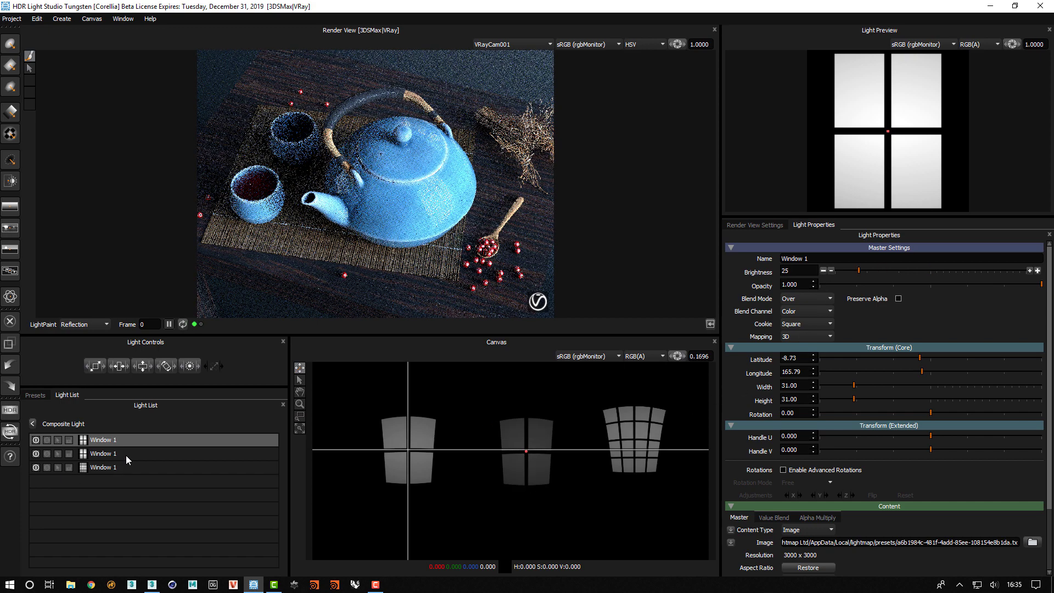
Dim the second window light as well, then return to the top-level light list
left_click(126, 453)
left_click(823, 270)
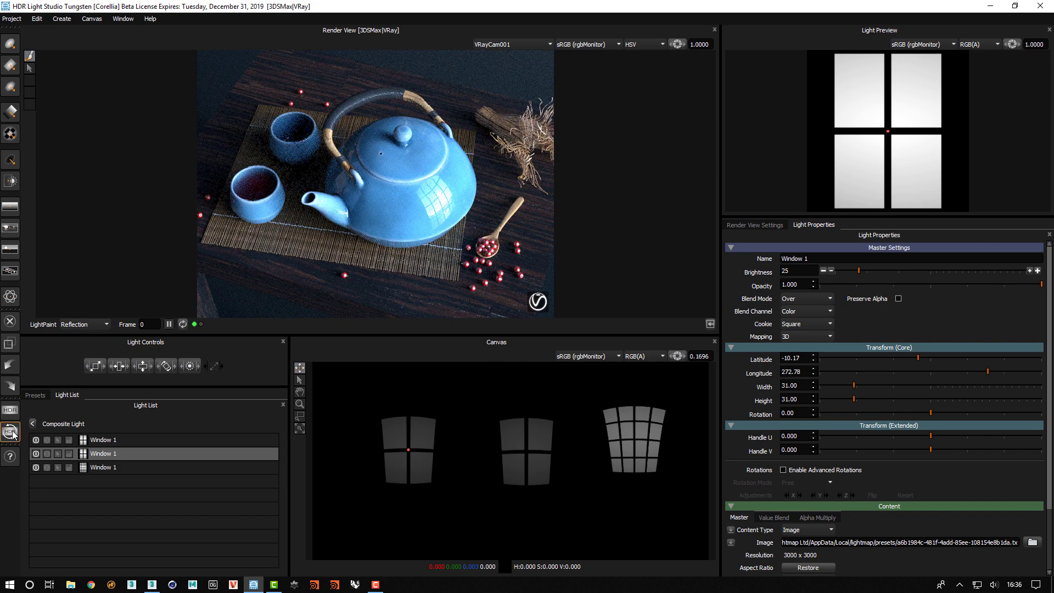
left_click(32, 423)
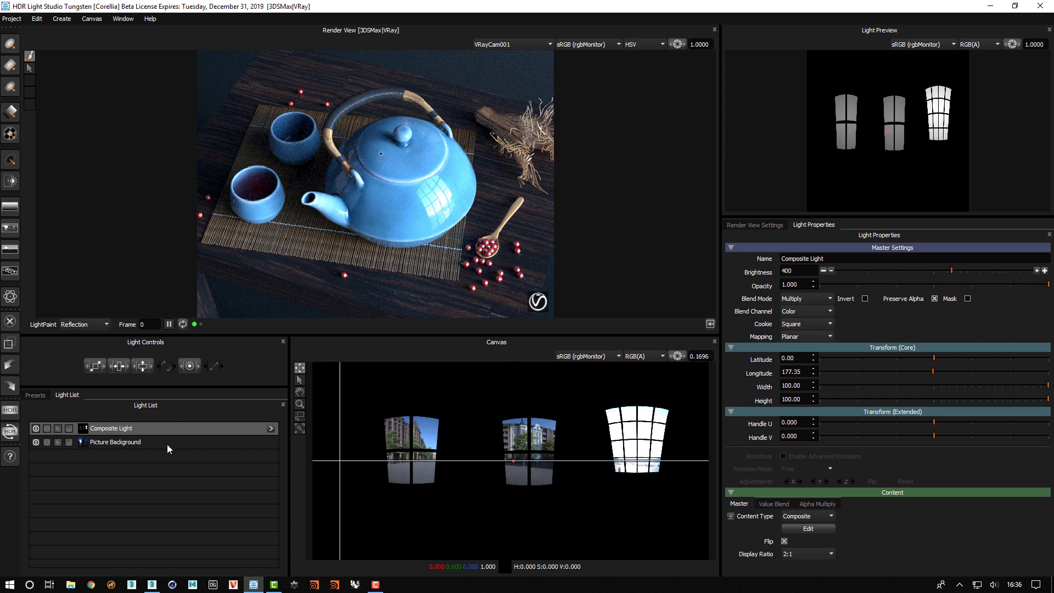
Load D:/COMPOSITES DEMOS/field sunset.exr.tx as the Picture Background image
left_click(99, 442)
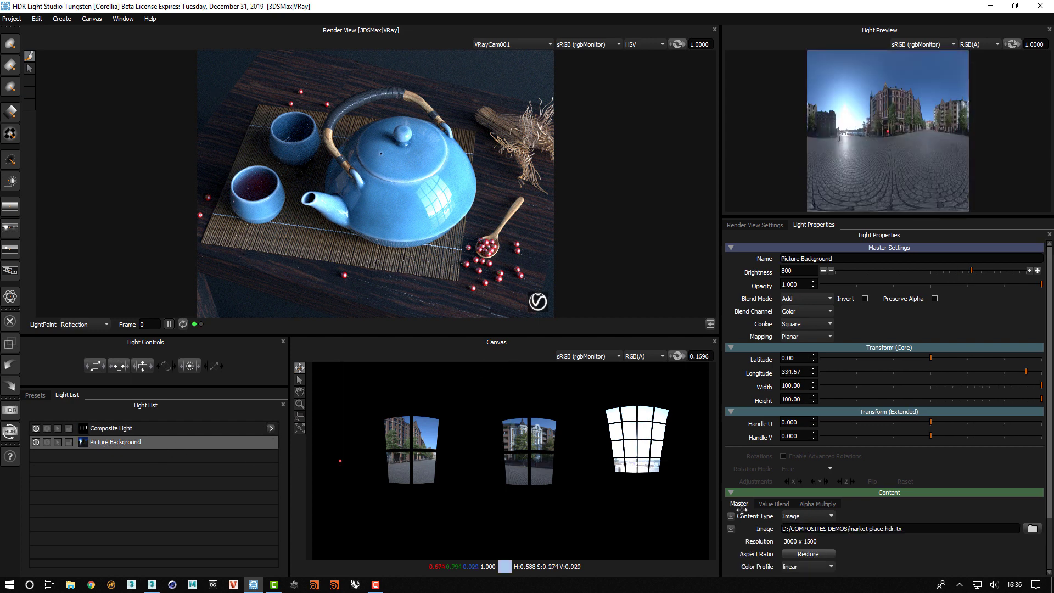
left_click(1032, 528)
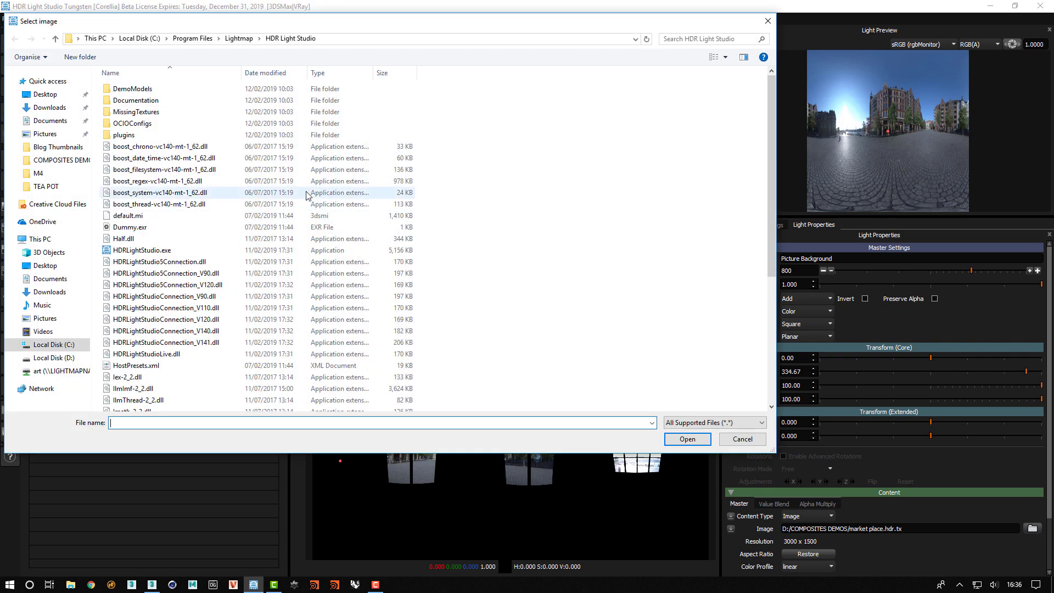
left_click(52, 373)
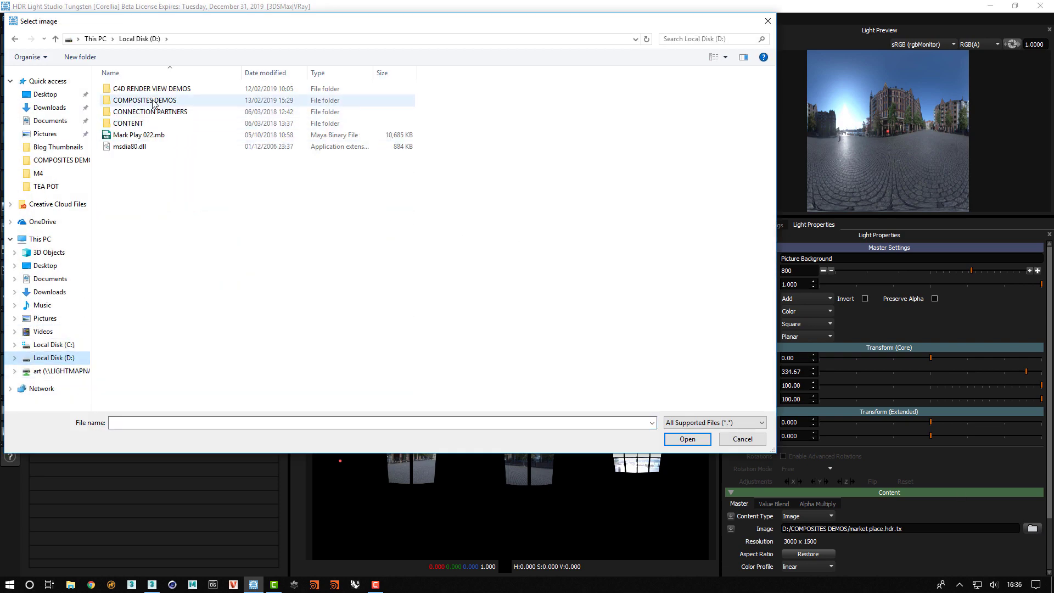
double_click(146, 100)
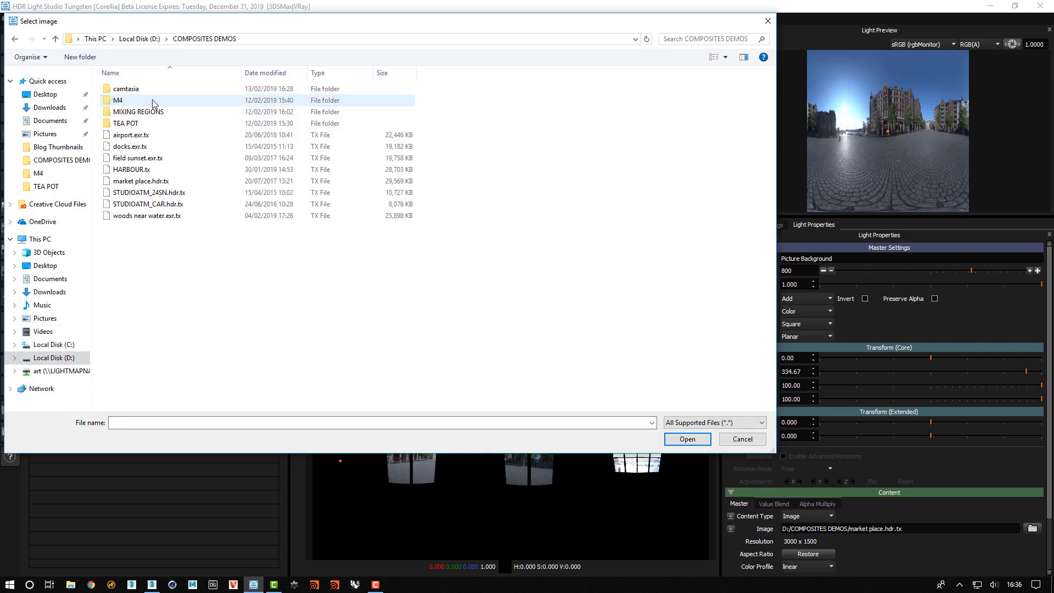
left_click(138, 159)
left_click(686, 439)
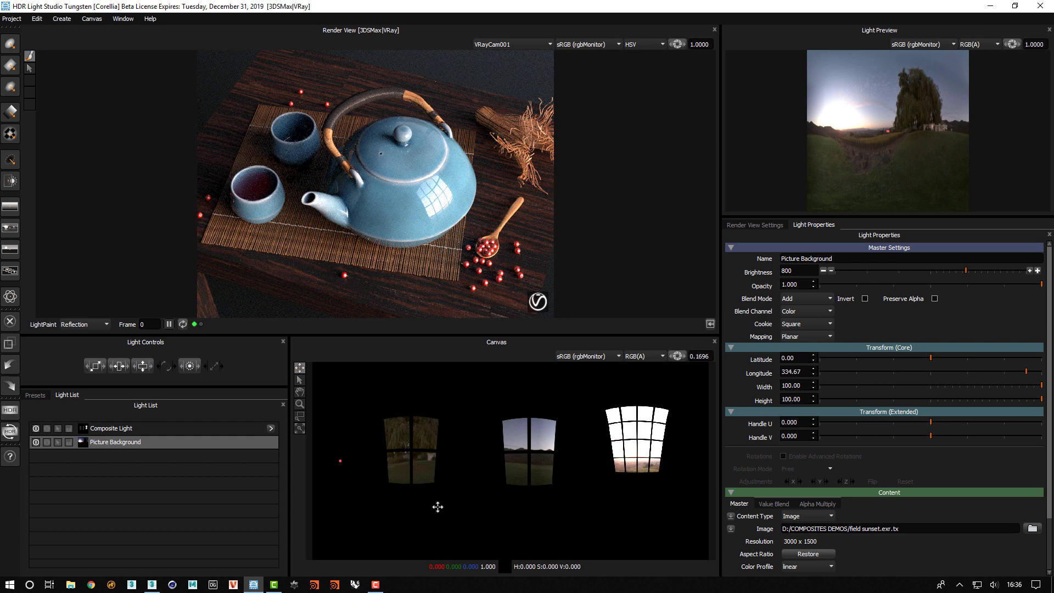
Delete the Composite Light together with its window sub-lights
left_click(123, 428)
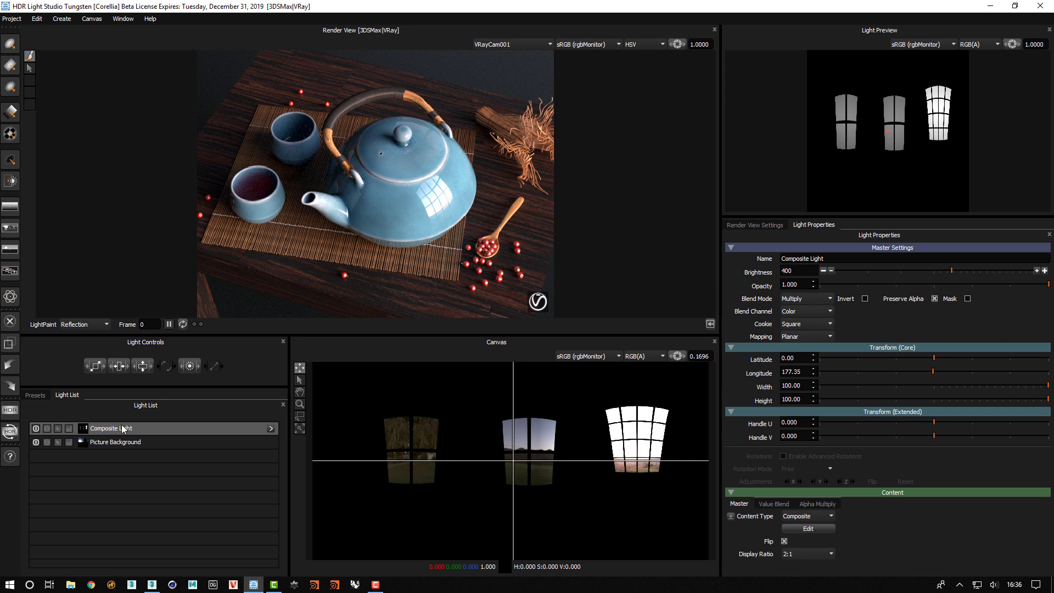
key("Delete")
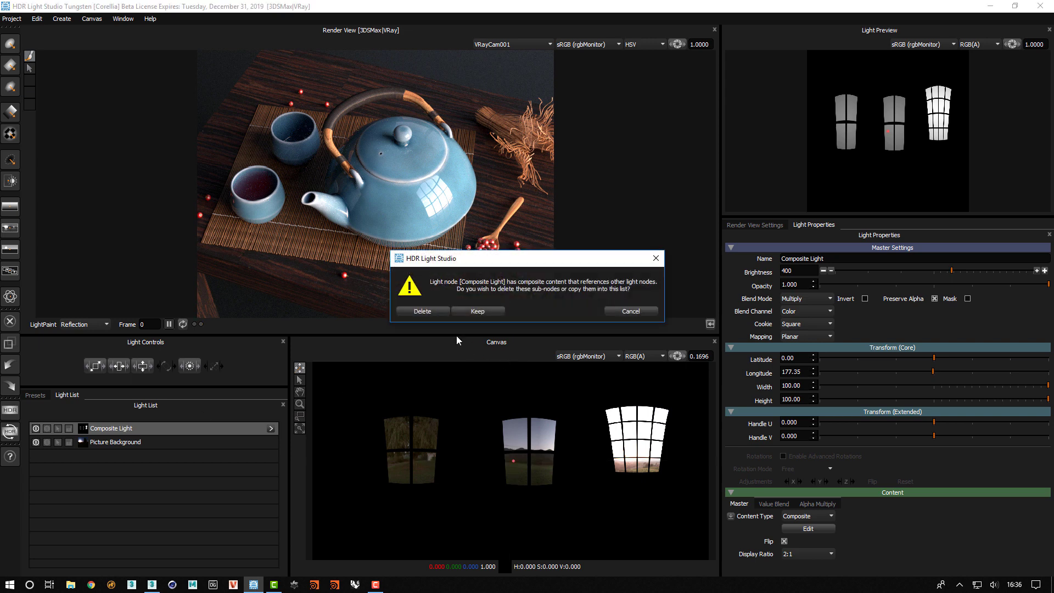
left_click(433, 311)
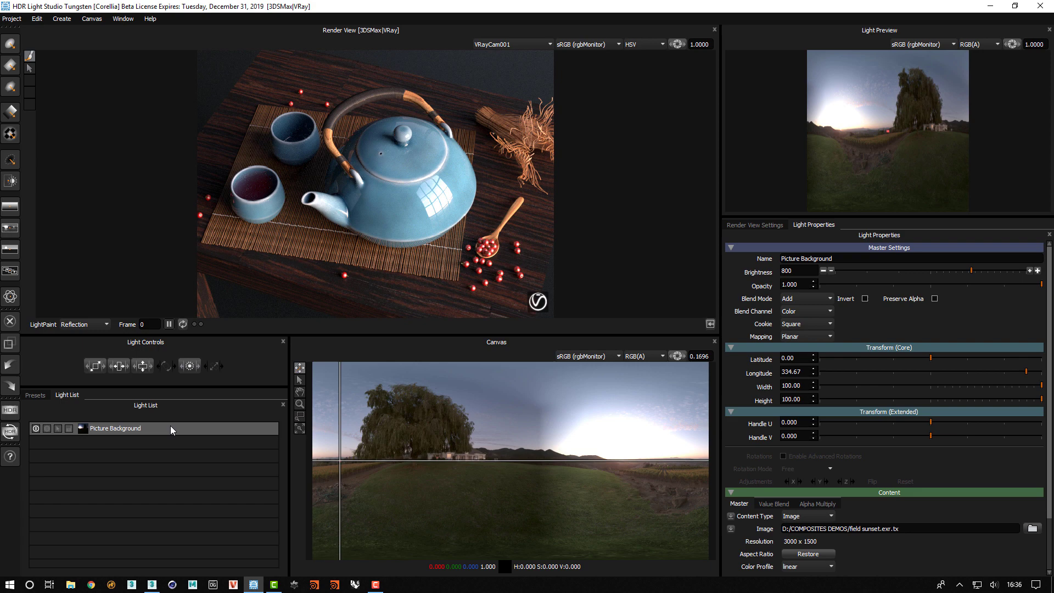
Delete the old Picture Background and add a new one showing market place.hdr.tx
key("Delete")
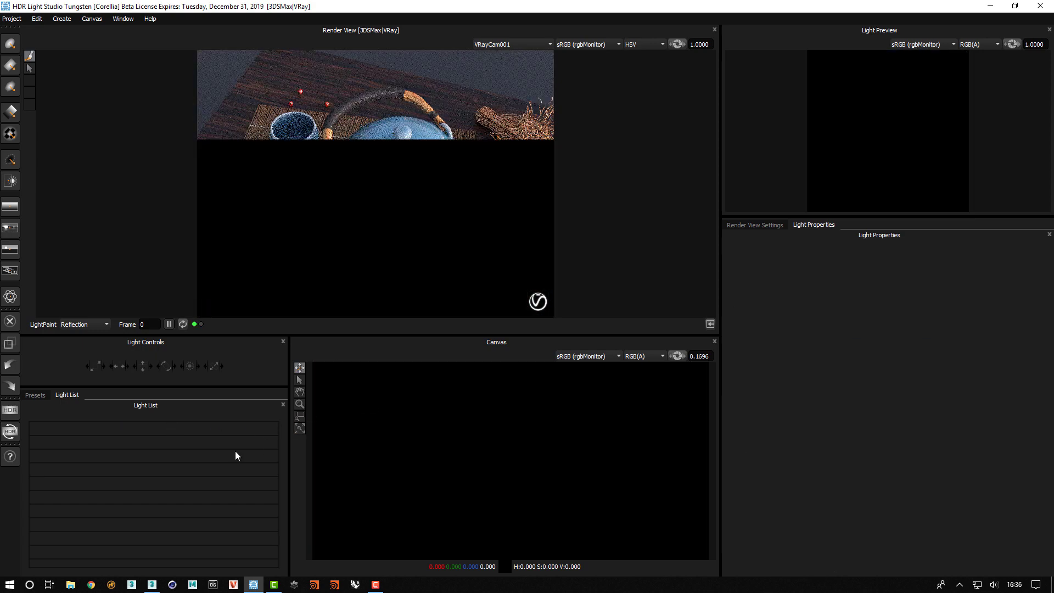
left_click(11, 227)
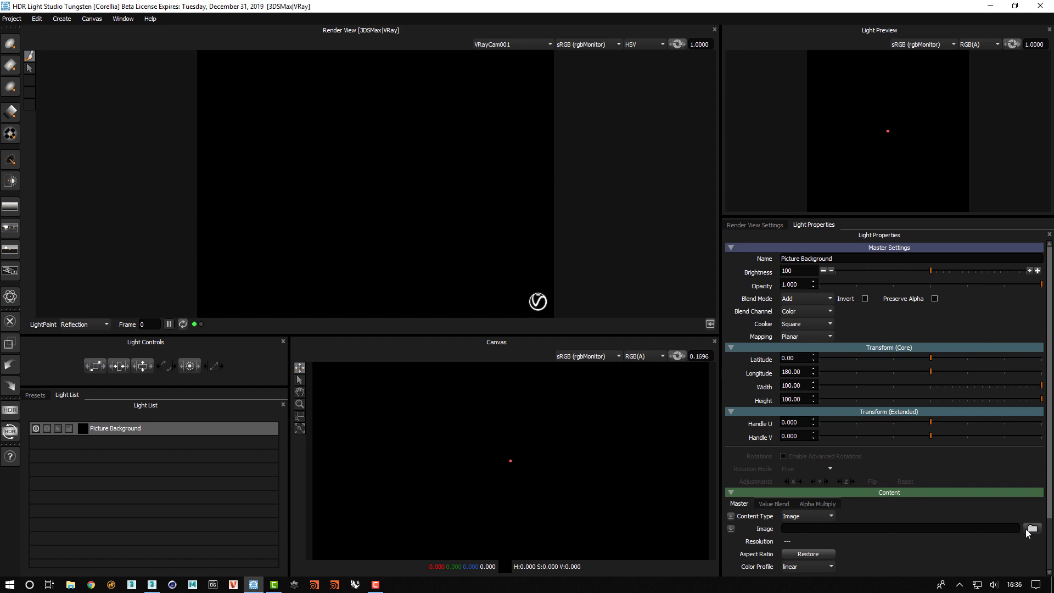
left_click(1027, 530)
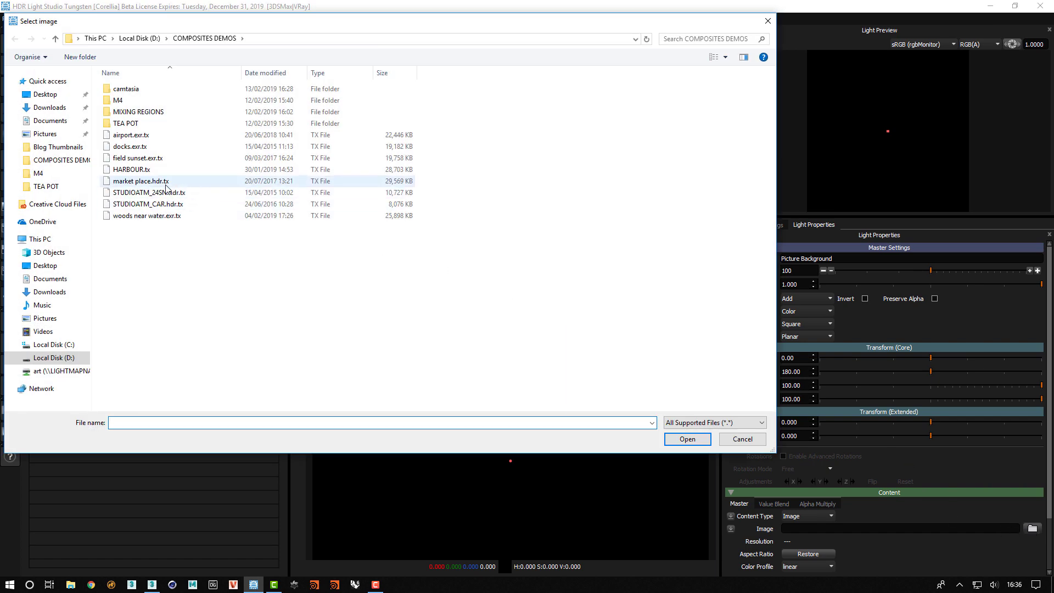
left_click(166, 186)
left_click(686, 438)
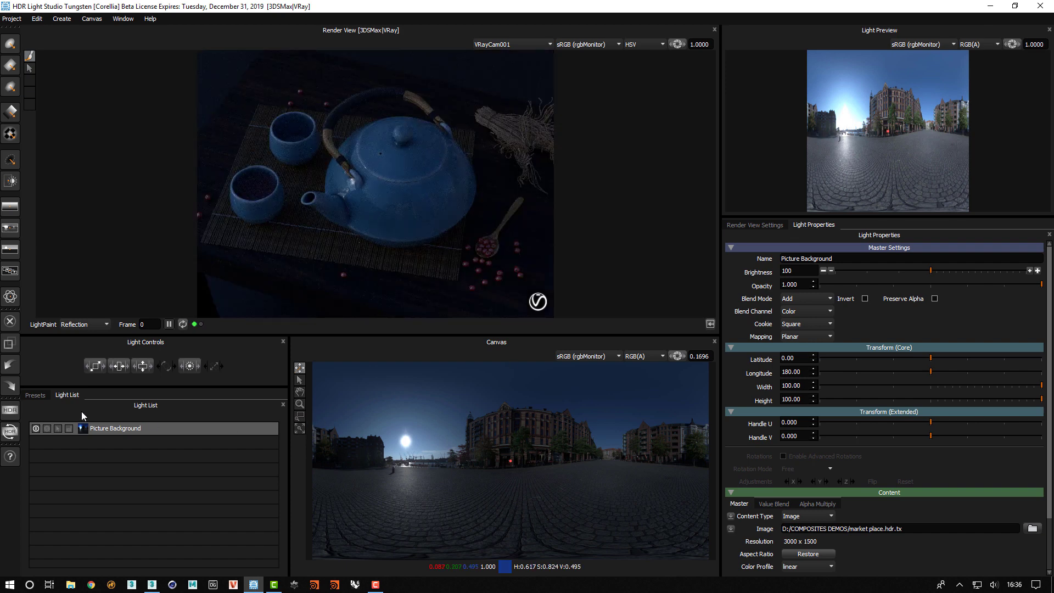
Place a window gobo light from the WindowGobo presets onto the teapot
left_click(34, 393)
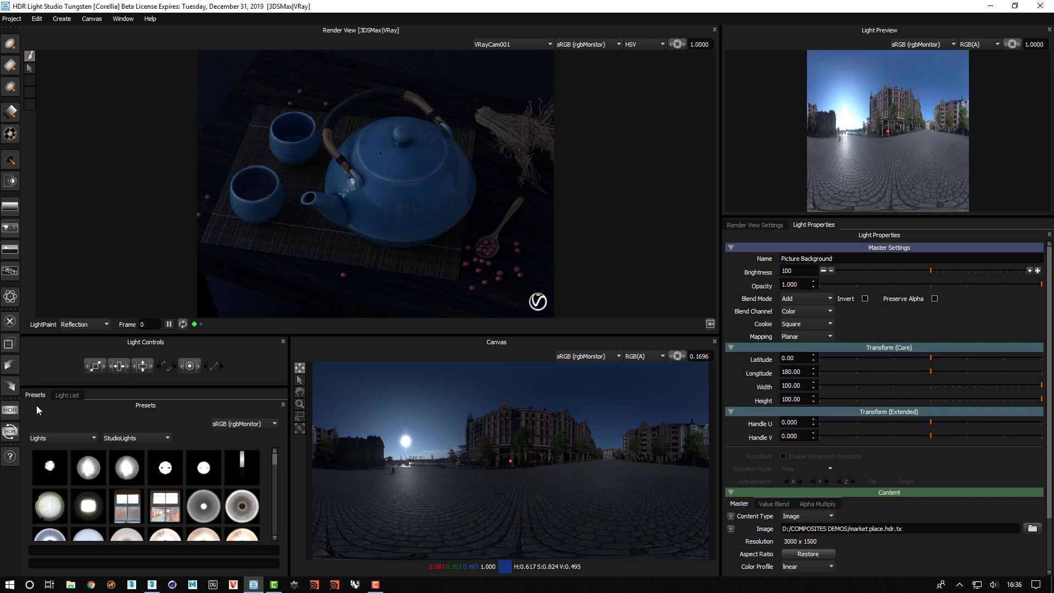
left_click(116, 436)
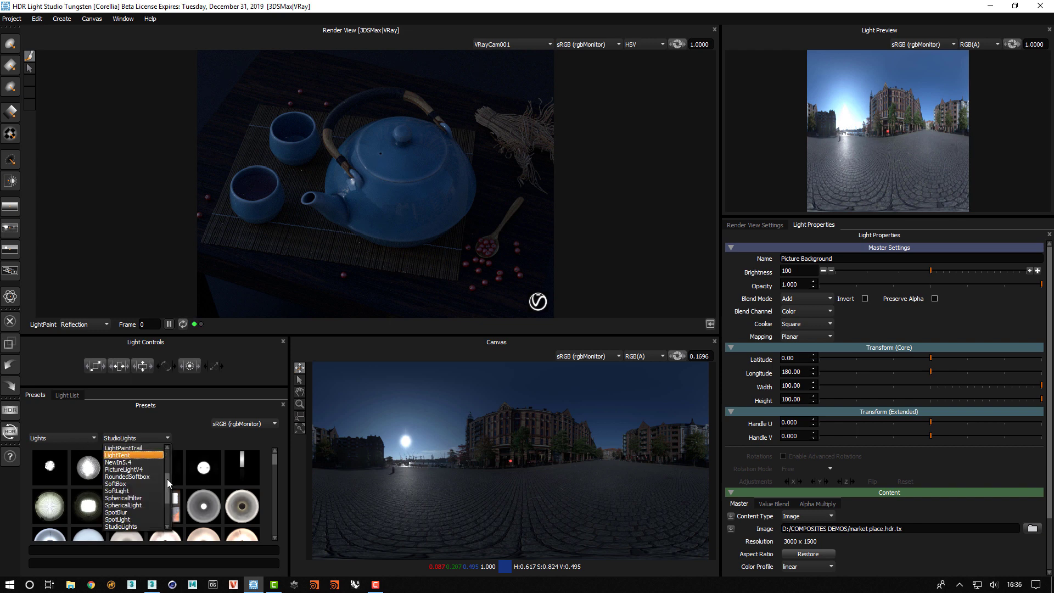
left_click_drag(167, 479, 171, 510)
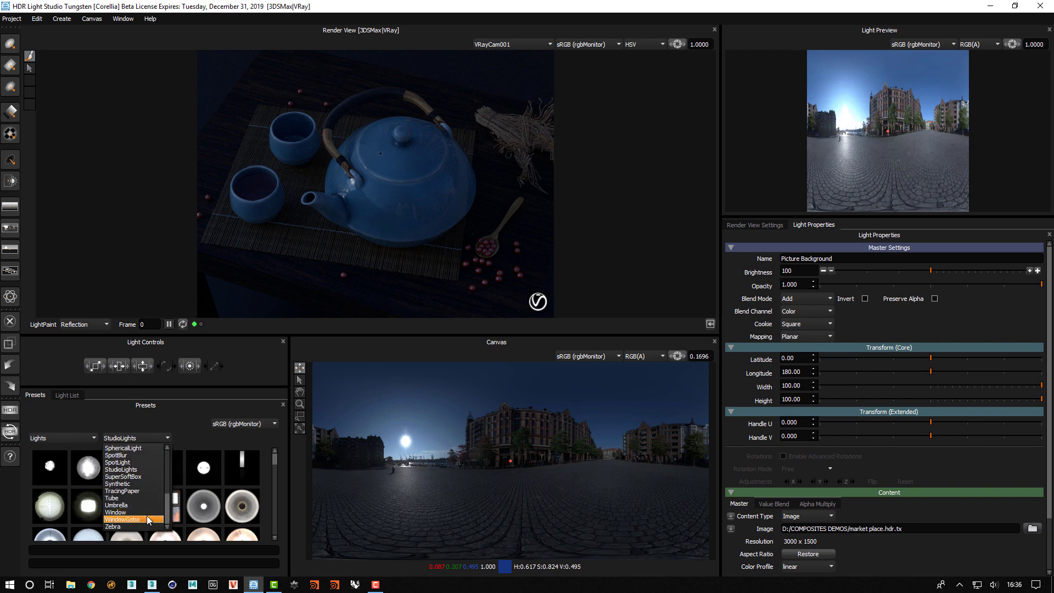
left_click(147, 517)
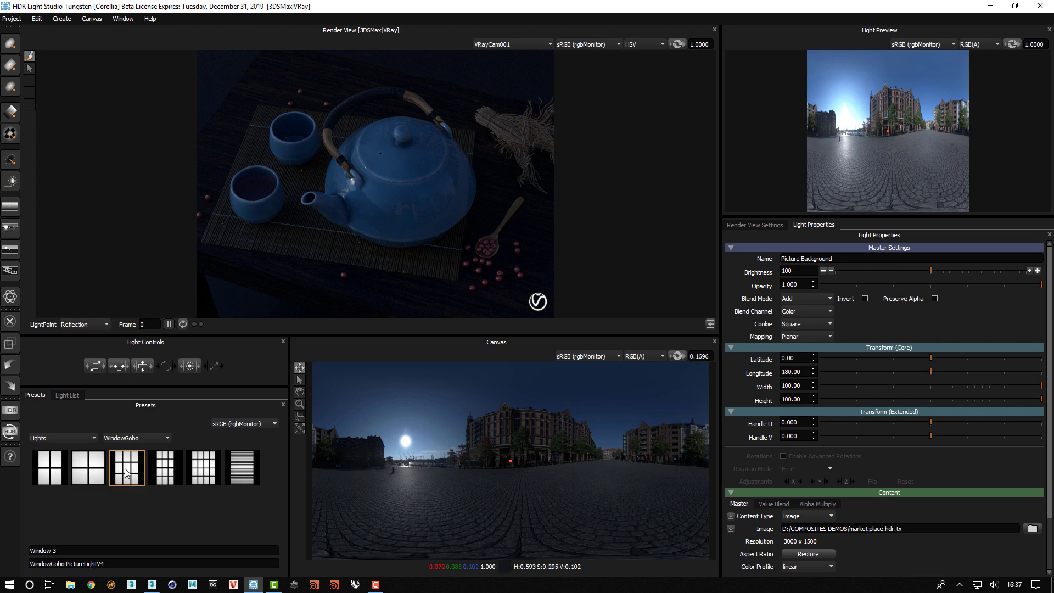
left_click_drag(128, 471, 409, 238)
left_click_drag(440, 195, 439, 195)
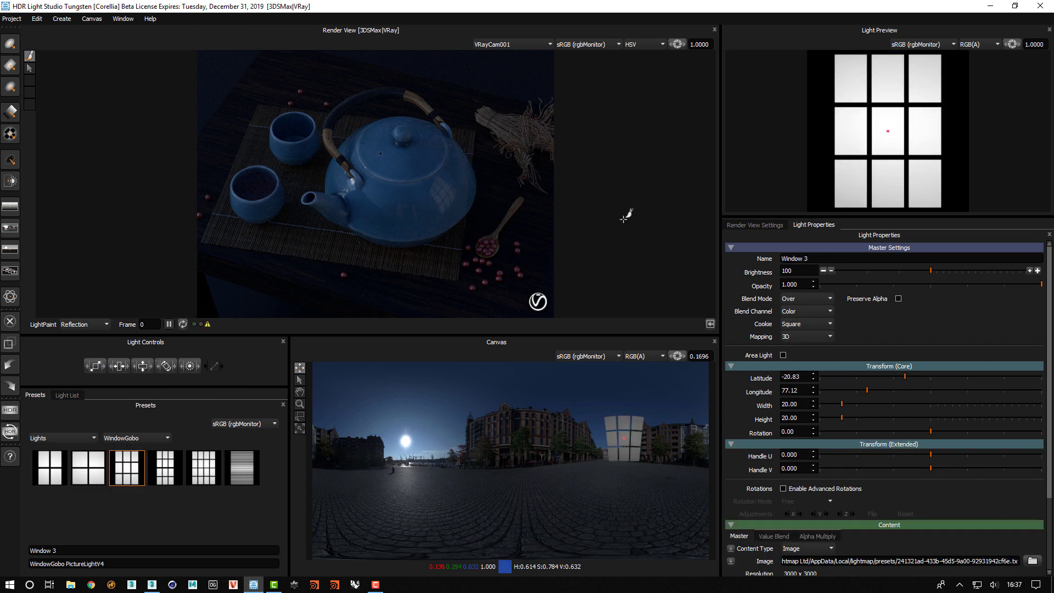
Raise that light's brightness to about 1126, then add a second gobo and Window 5
left_click(973, 270)
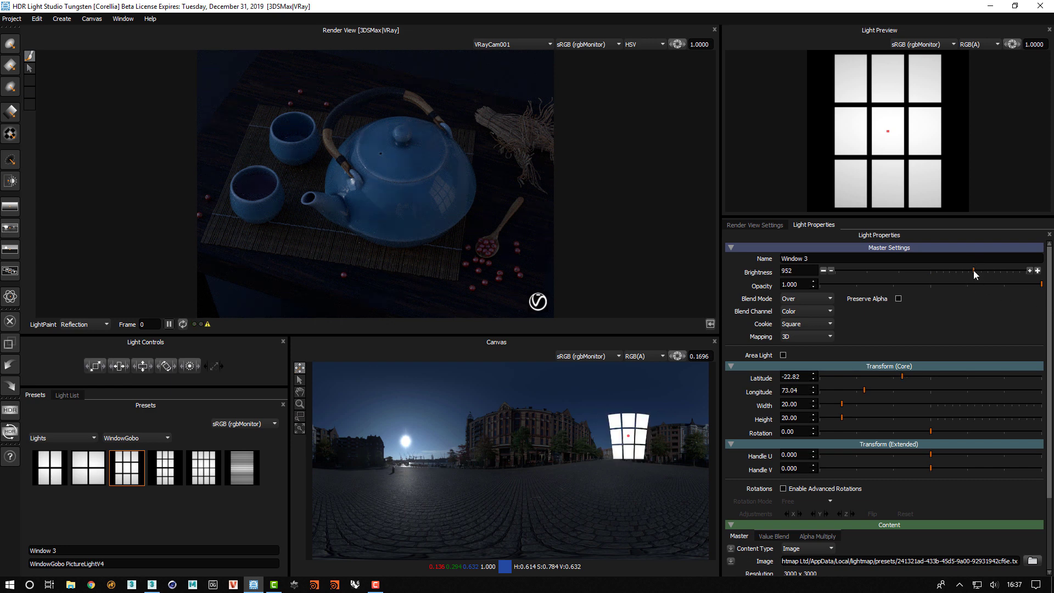
left_click_drag(973, 270, 982, 268)
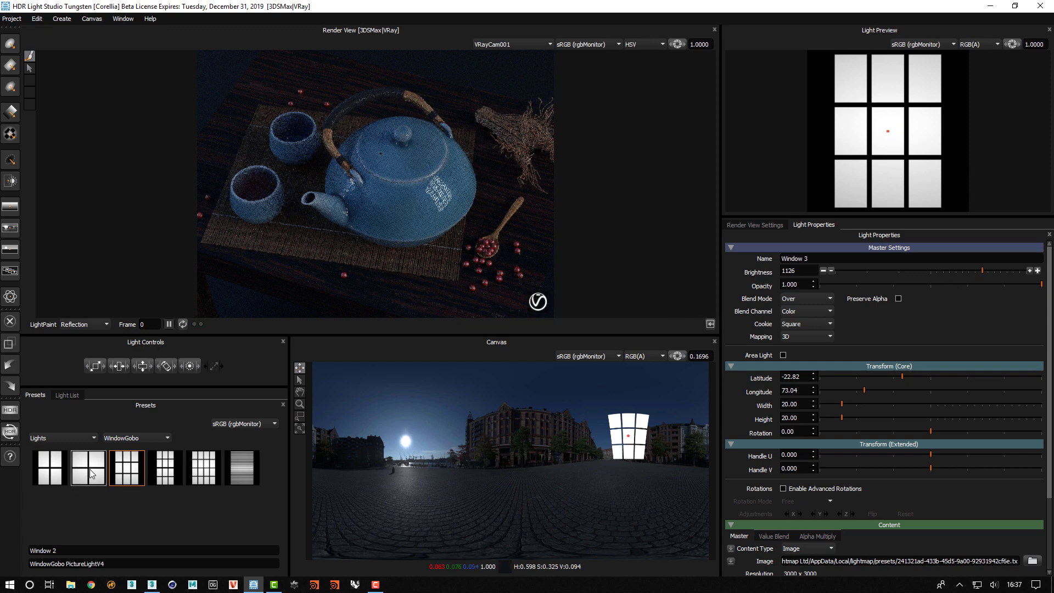
mouse_move(86, 472)
left_mouse_down()
mouse_move(397, 147)
mouse_move(373, 135)
left_mouse_up()
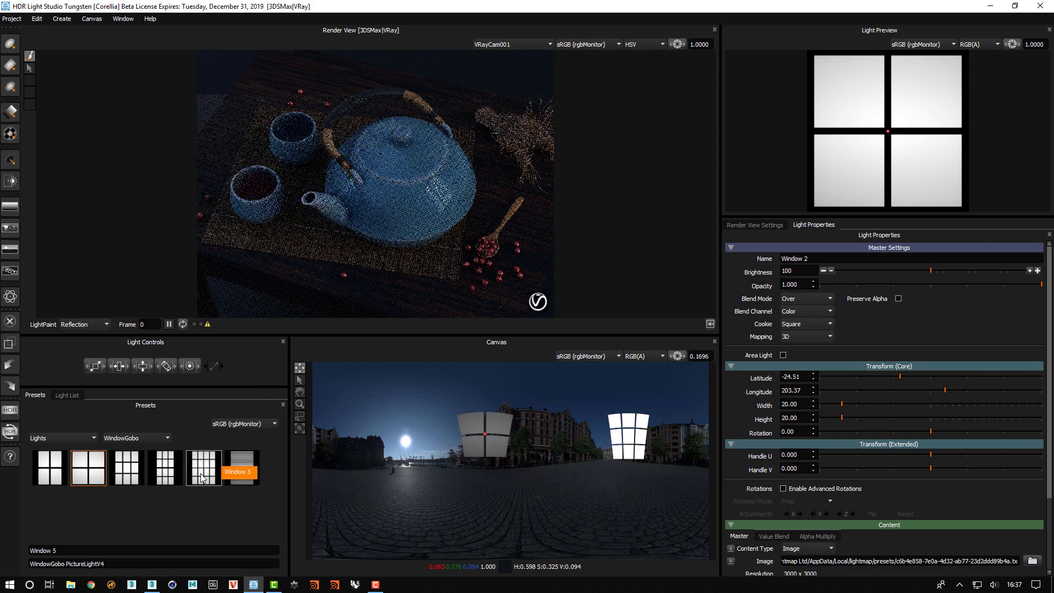
mouse_move(202, 477)
left_mouse_down()
mouse_move(356, 194)
mouse_move(372, 202)
left_mouse_up()
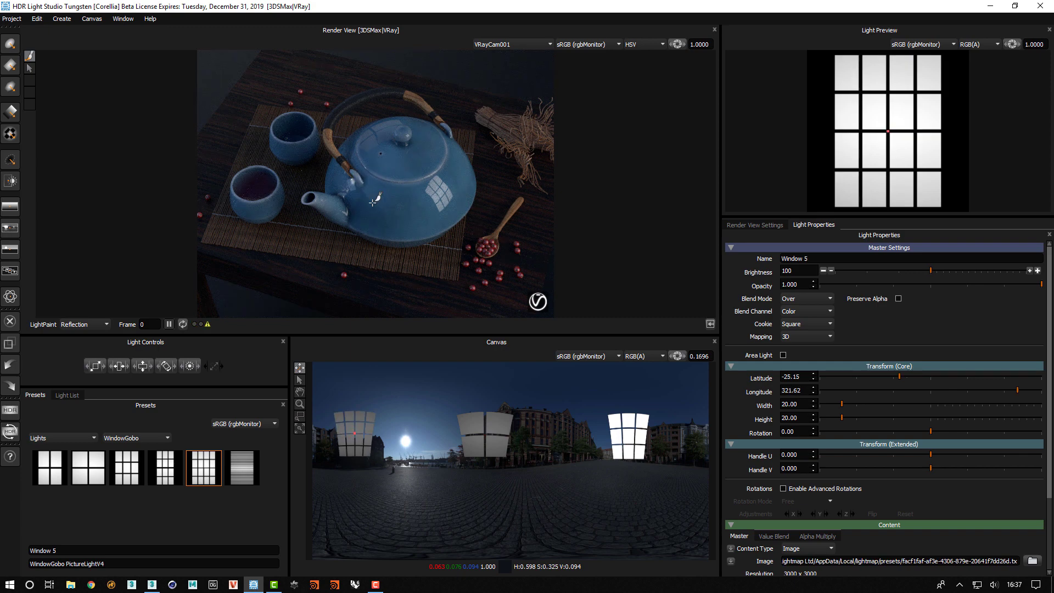
Raise the brightness of Window 5 and Window 2 to 400
left_click(1037, 271)
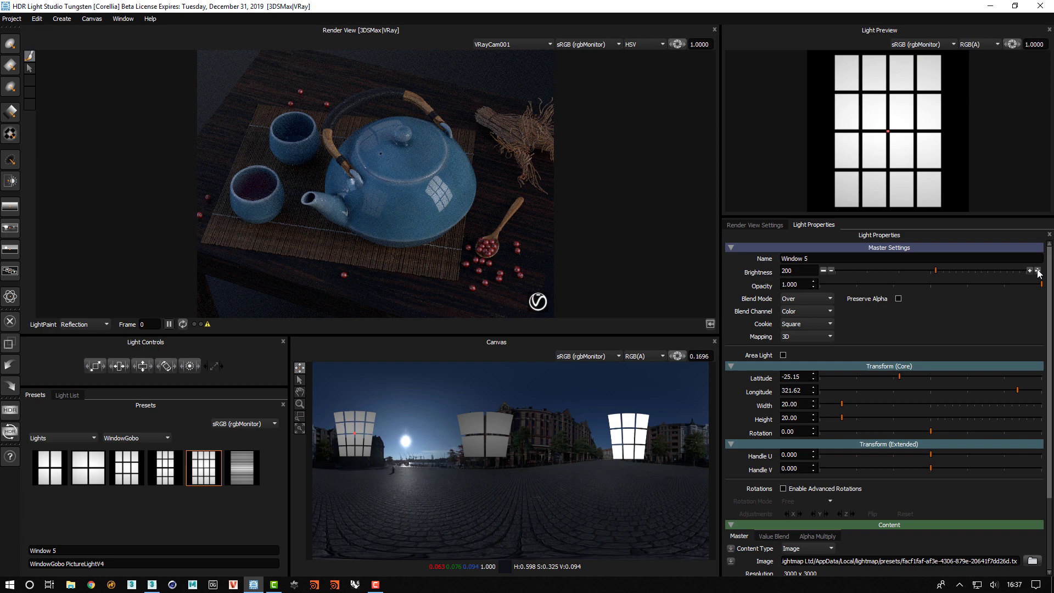
left_click(1037, 271)
left_click(67, 394)
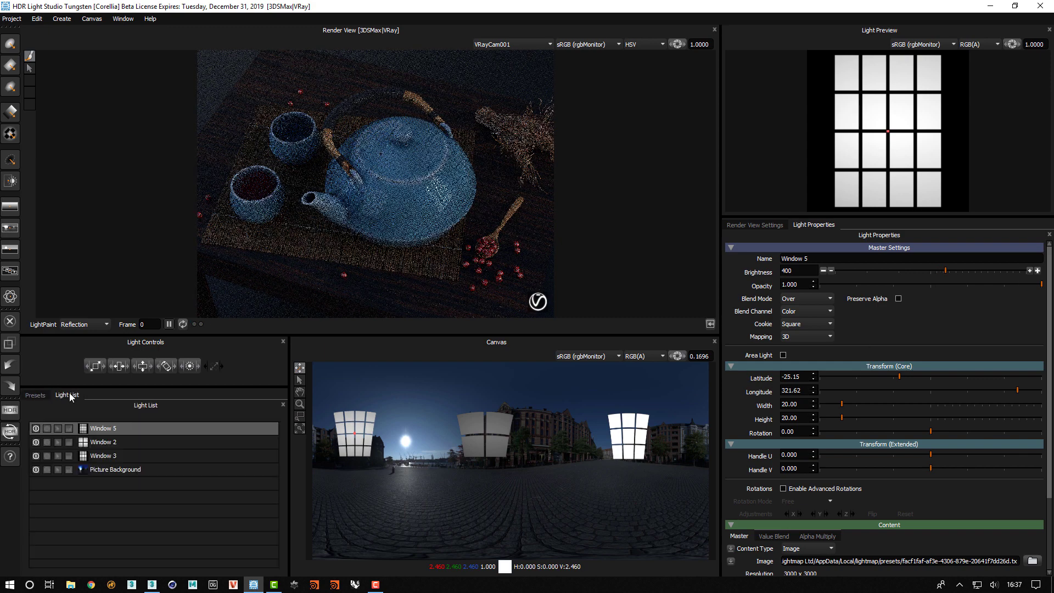
left_click(103, 441)
left_click(1037, 271)
left_click(1037, 271)
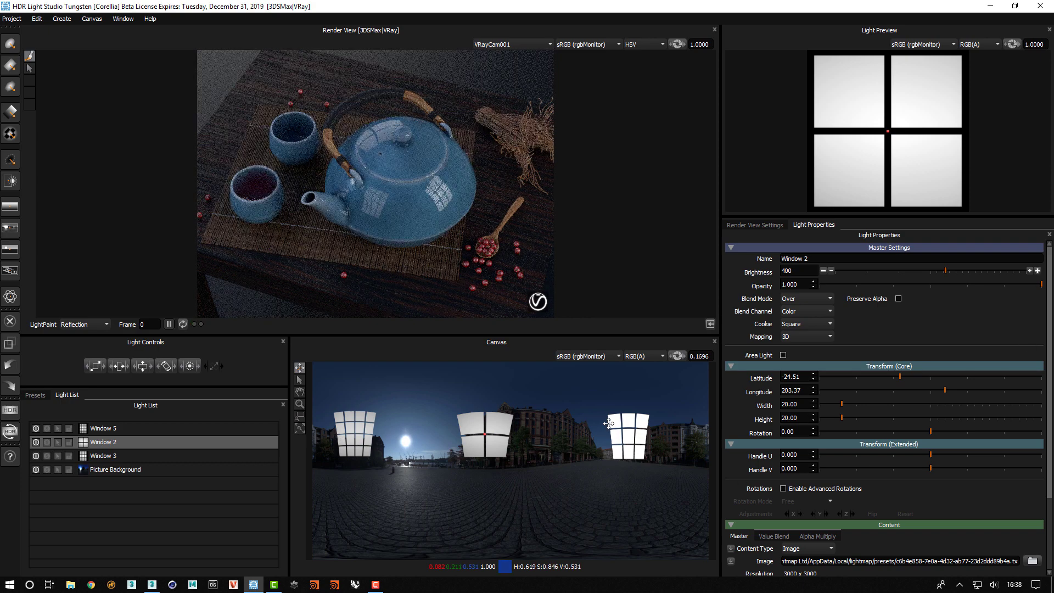
Merge Window 3, Window 2 and Window 5 into a single Composite Light
left_click(111, 457)
left_click(115, 443, "ctrl")
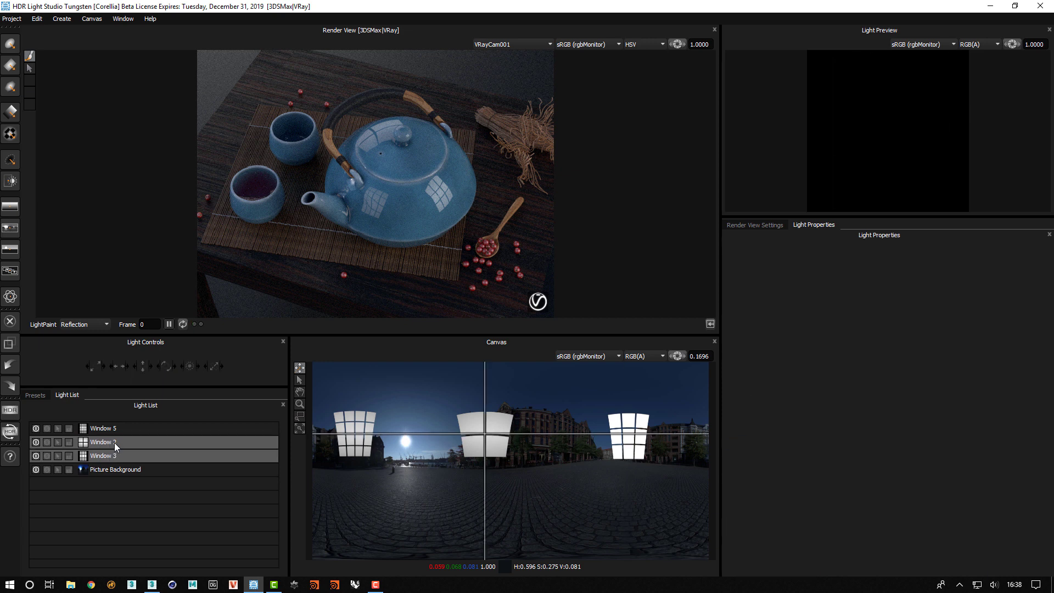
left_click(119, 428, "ctrl")
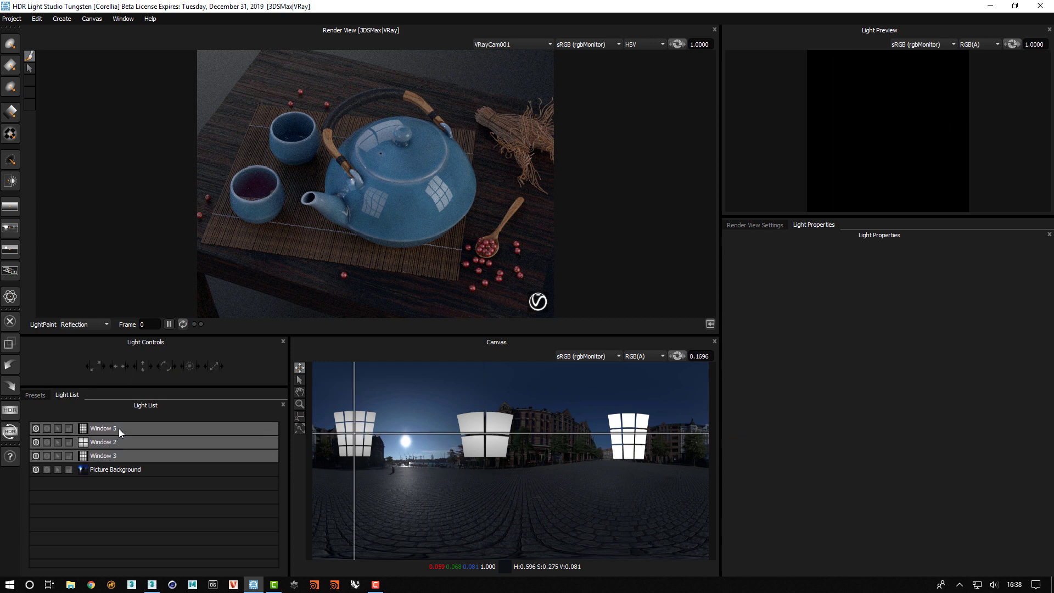
right_click(118, 428)
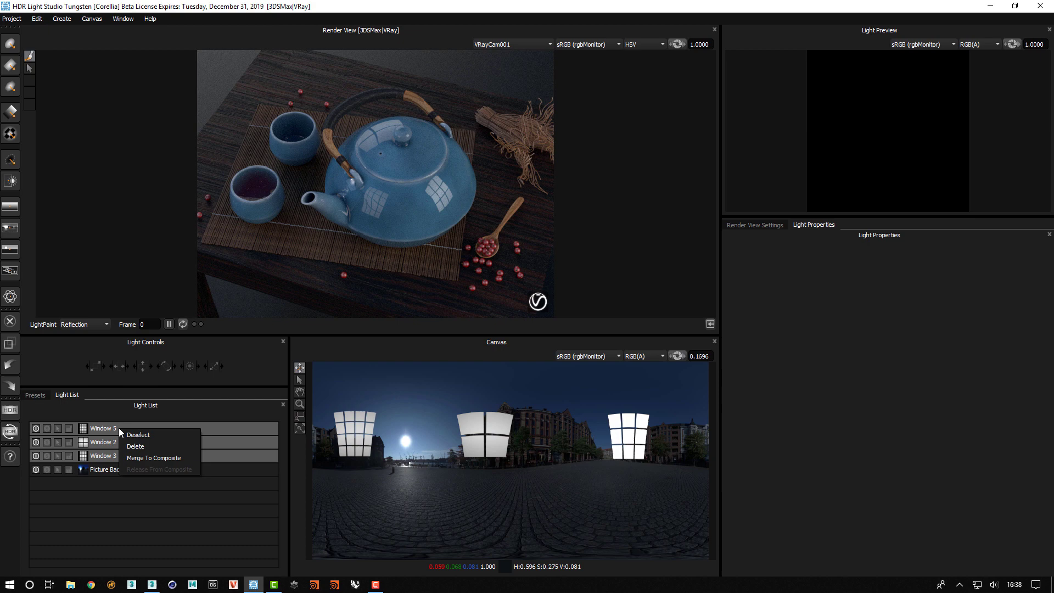
left_click(160, 458)
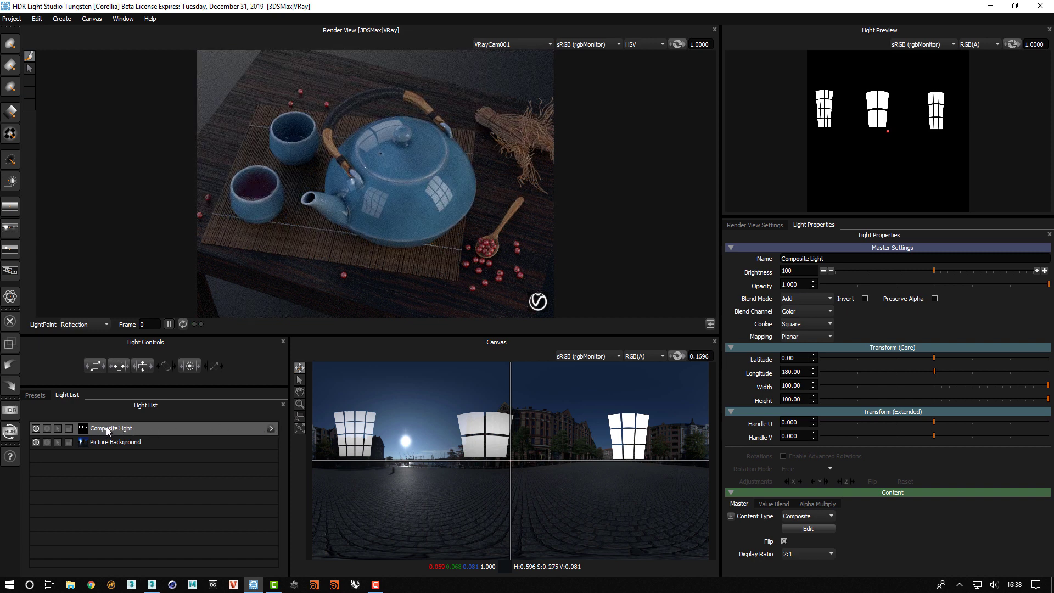
Set the Composite Light's blend mode to Multiply
left_click(793, 298)
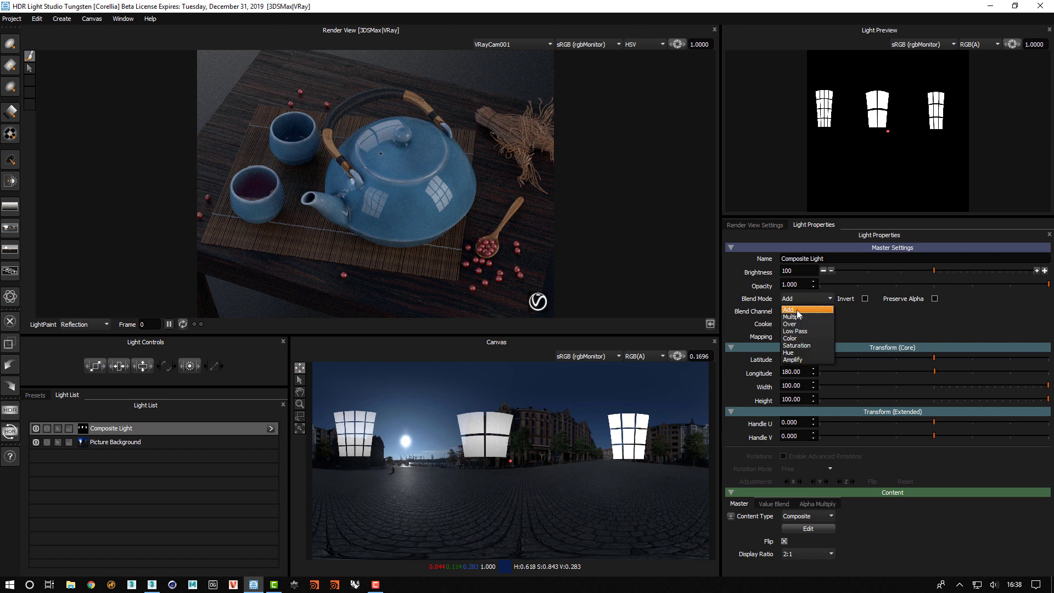
left_click(801, 318)
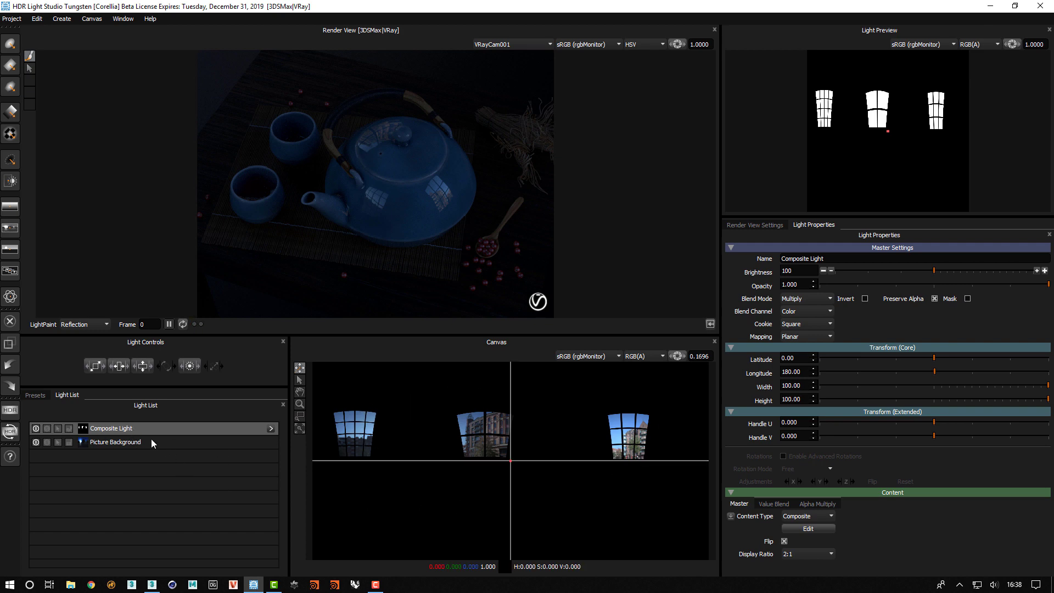
Raise the Picture Background light's brightness to 400, checking it against the Composite Light
left_click(134, 442)
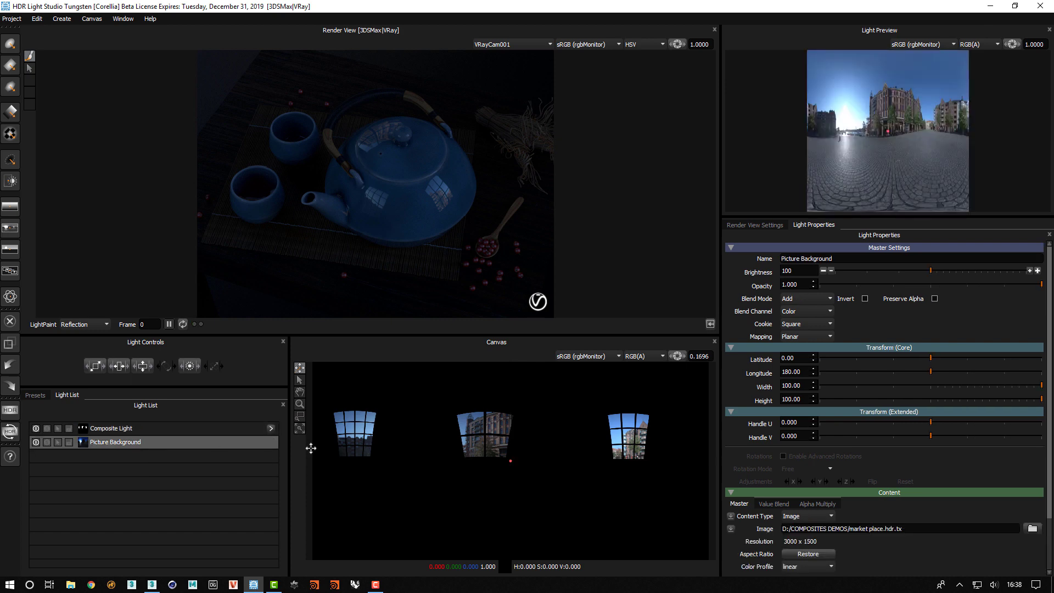
left_click(1036, 270)
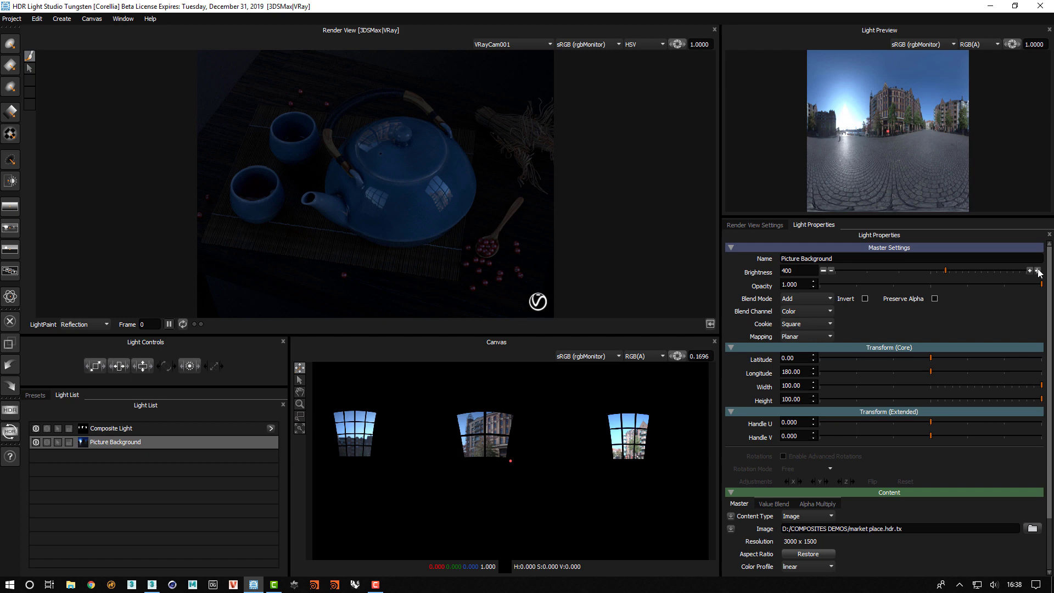
left_click(144, 427)
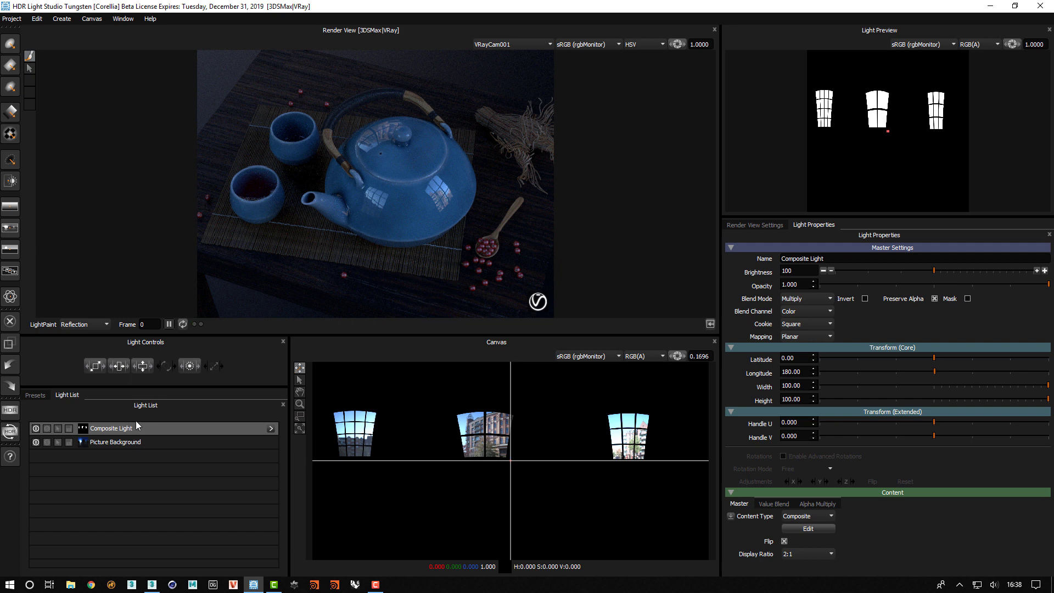
left_click(138, 442)
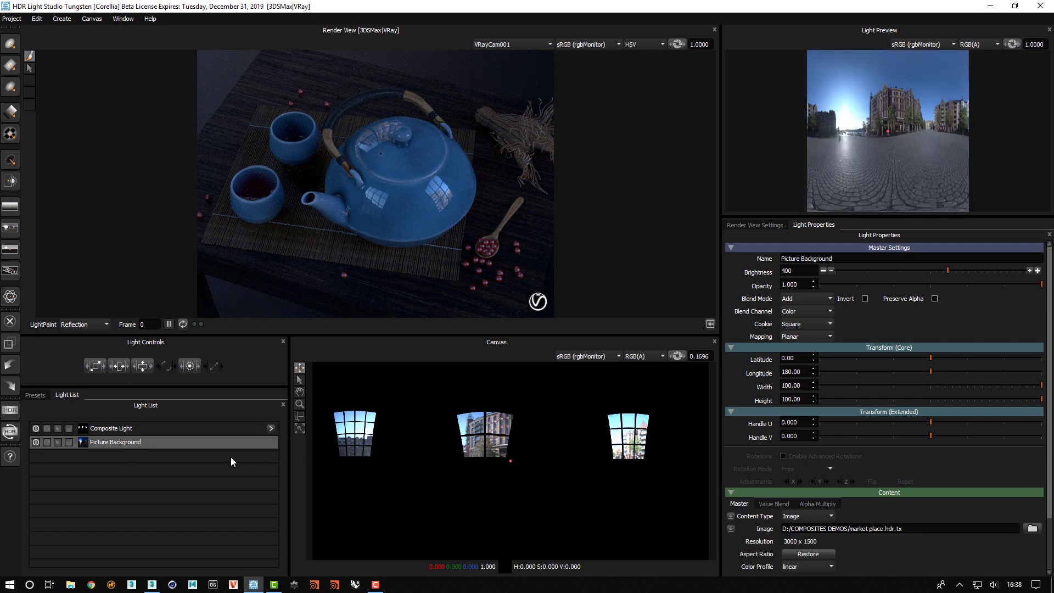
Load woods near water.exr.tx as the Picture Background image
left_click(1032, 528)
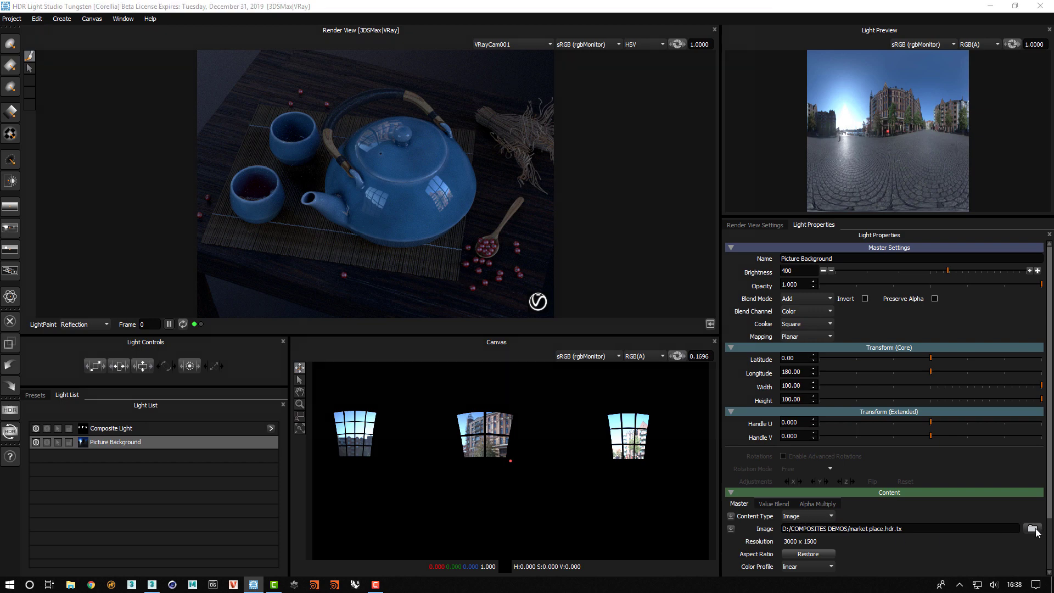
left_click(157, 215)
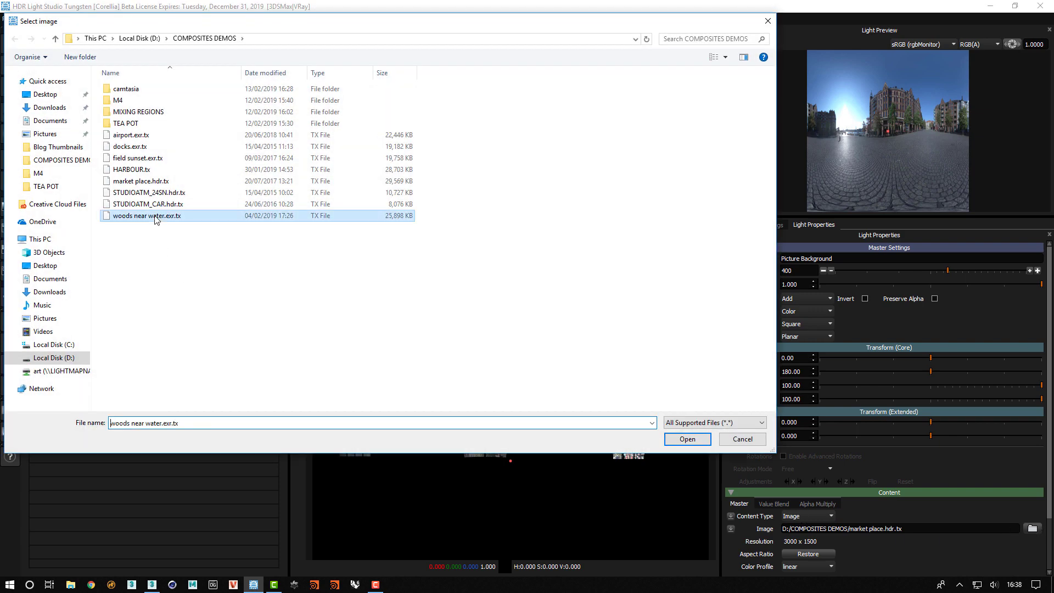
left_click(687, 438)
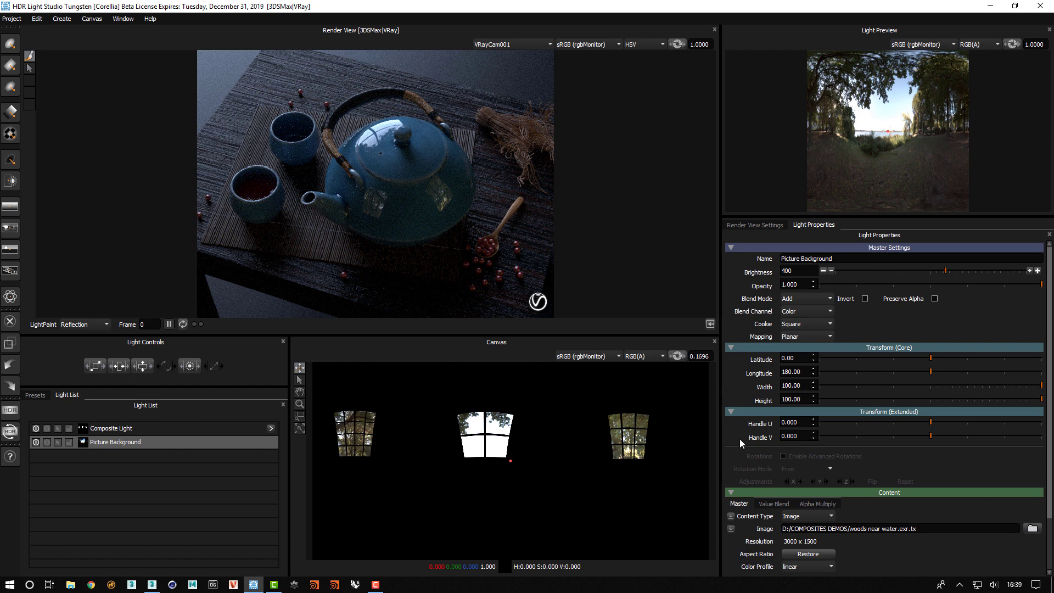
Set Picture Background longitude to 31.10 (via 91.53) and Composite Light longitude to 154.96
left_click(876, 371)
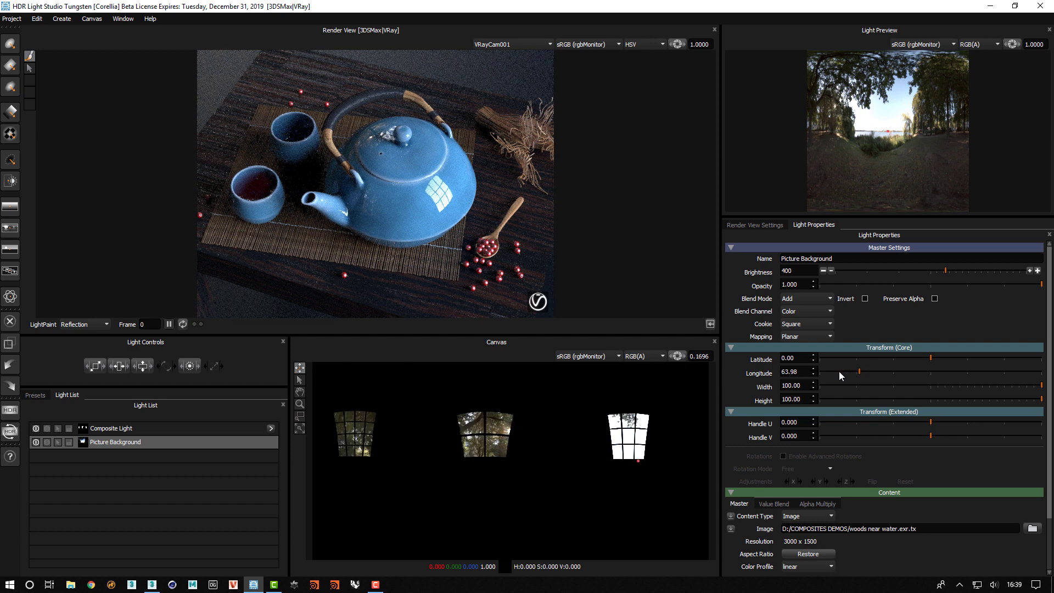
left_click(839, 371)
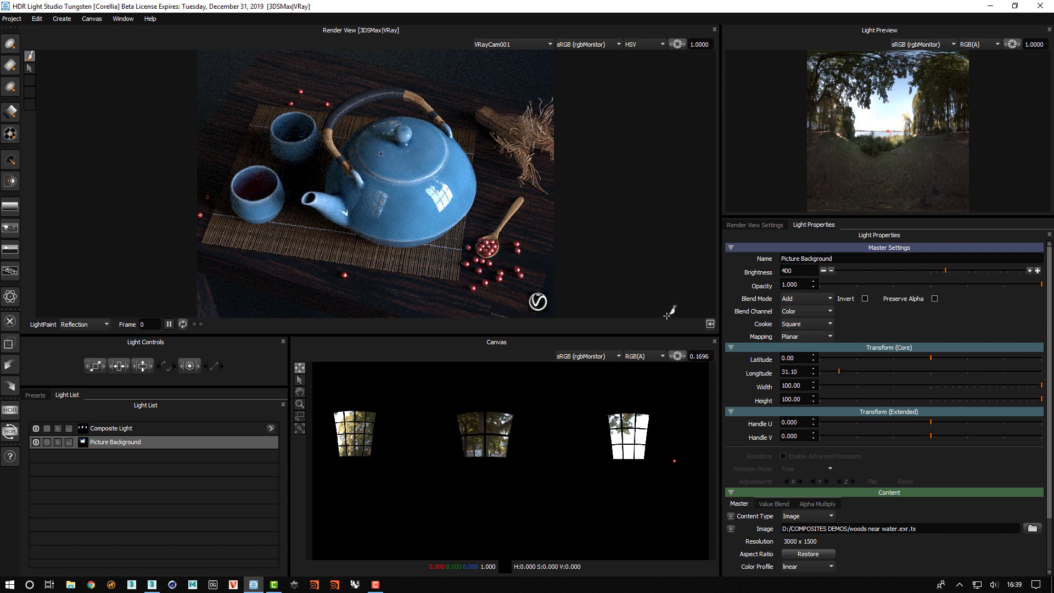
left_click(116, 428)
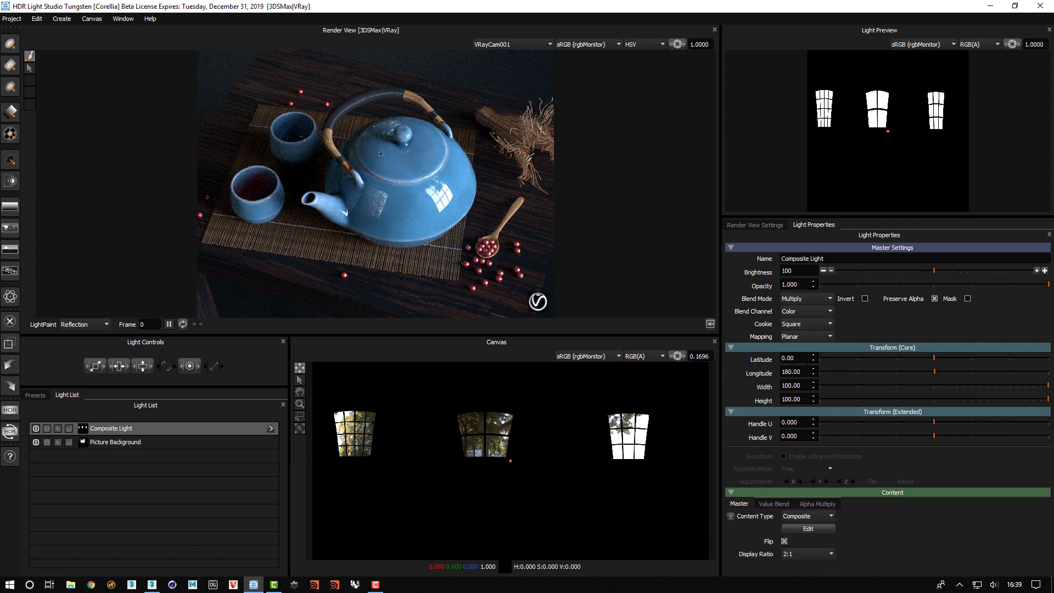
left_click(917, 371)
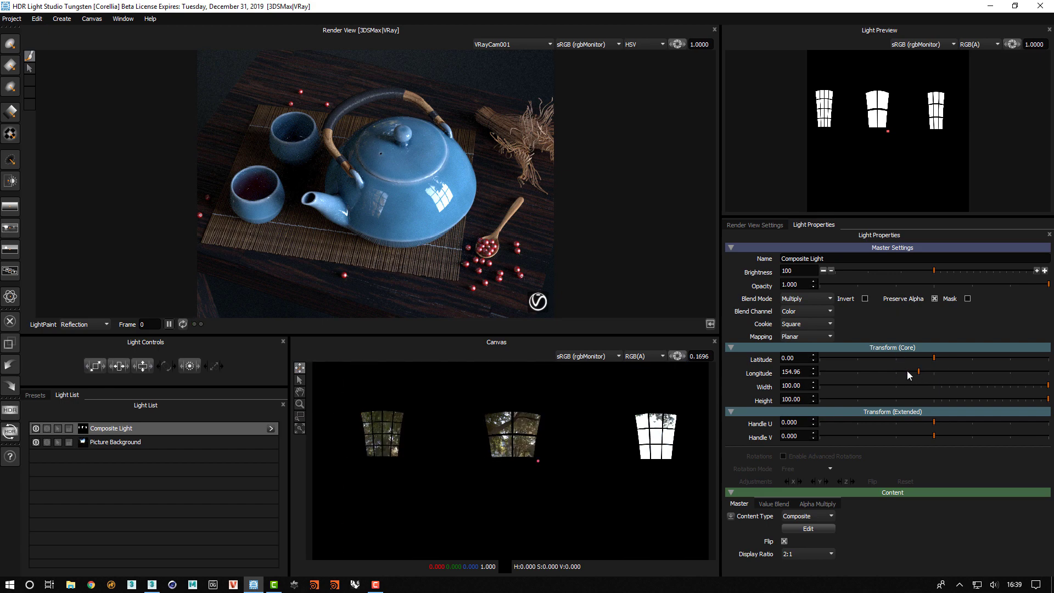